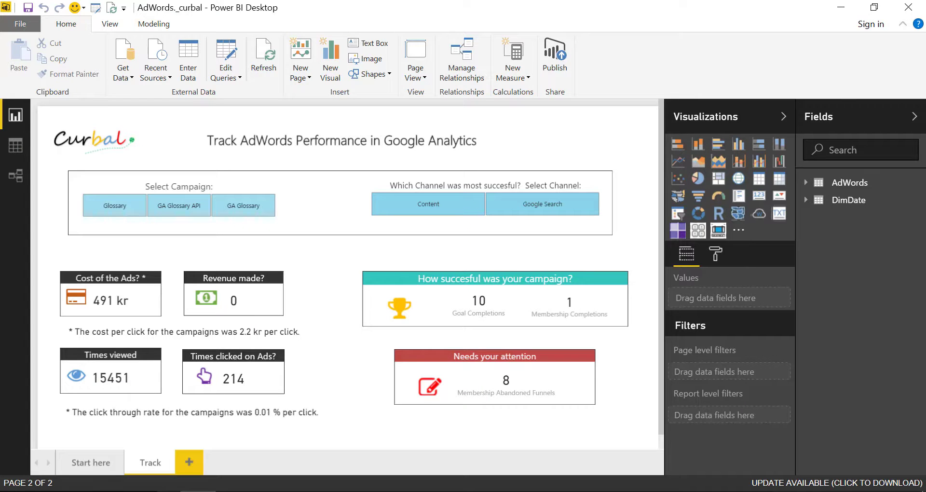
# Turn on the Mobile report authoring preview feature in Options and close the dialog.
pyautogui.moveTo(290, 152)
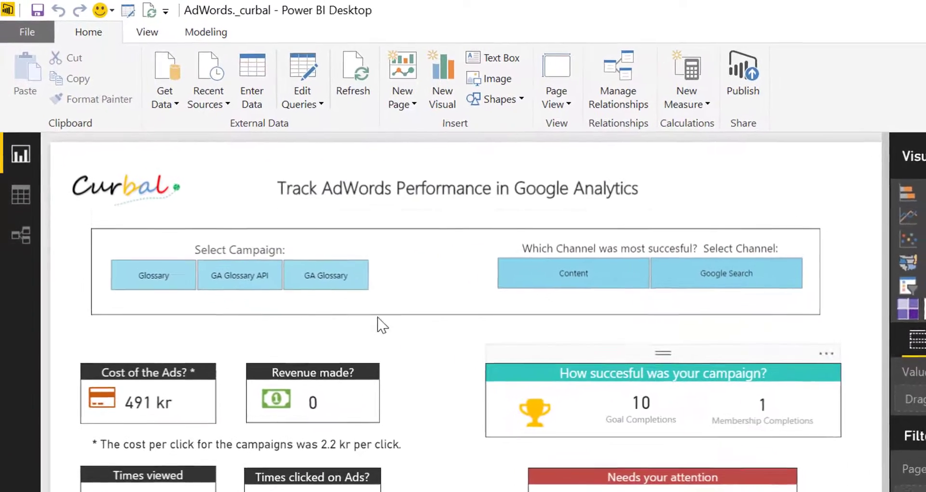
pyautogui.click(24, 40)
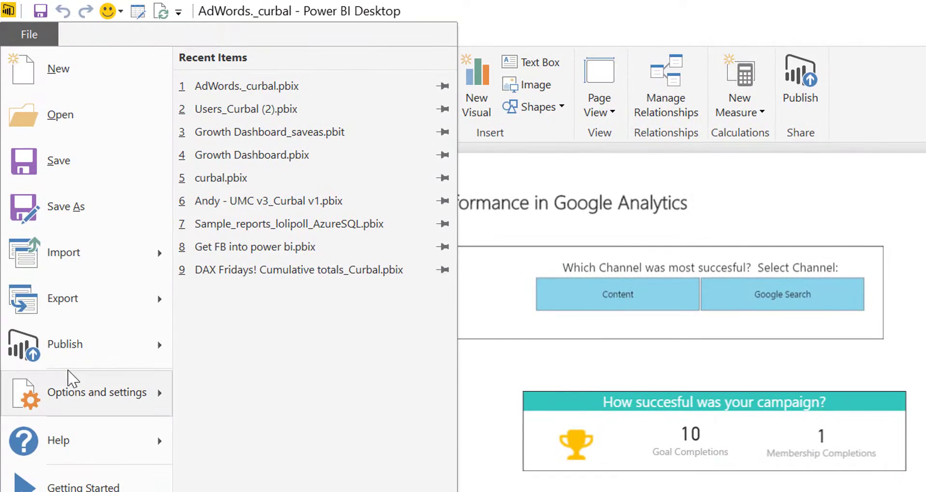
pyautogui.moveTo(86, 401)
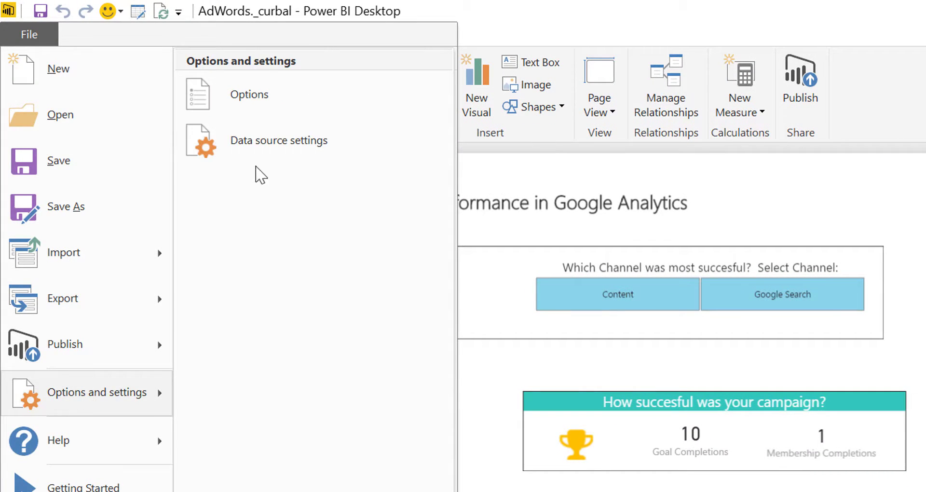
pyautogui.click(248, 91)
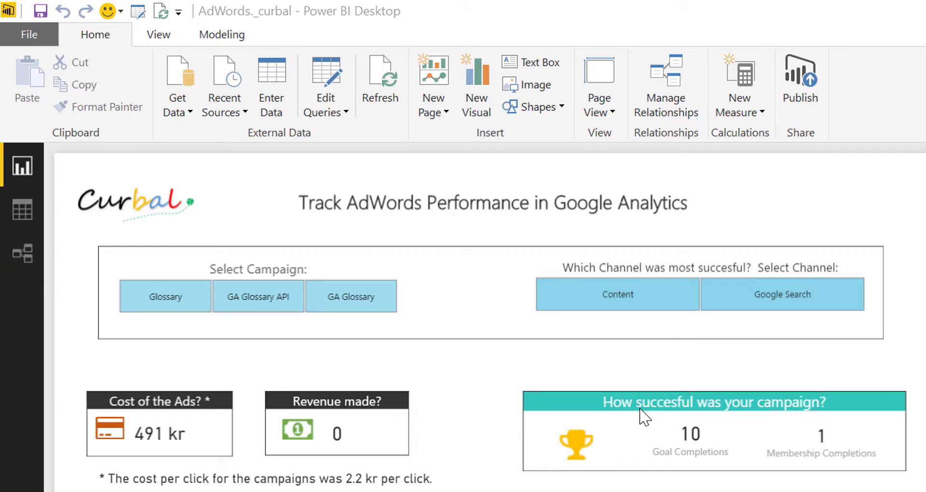
pyautogui.click(421, 400)
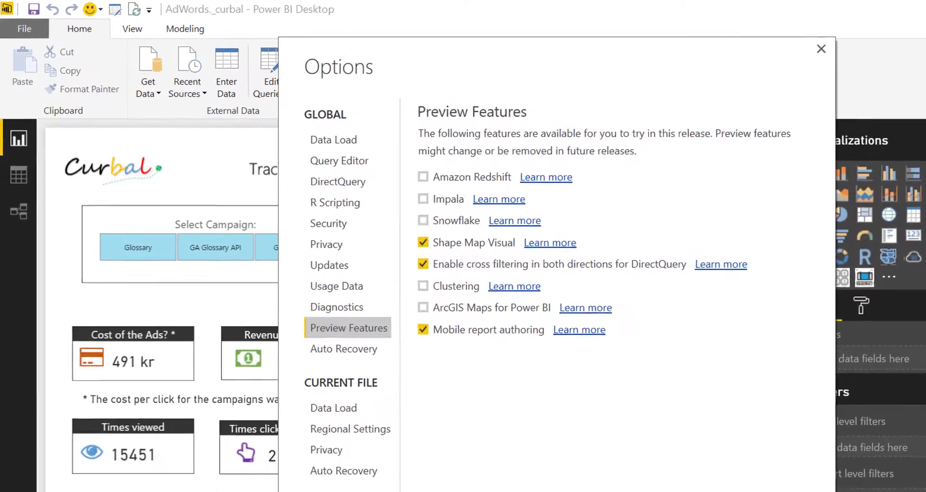
pyautogui.press('Escape')
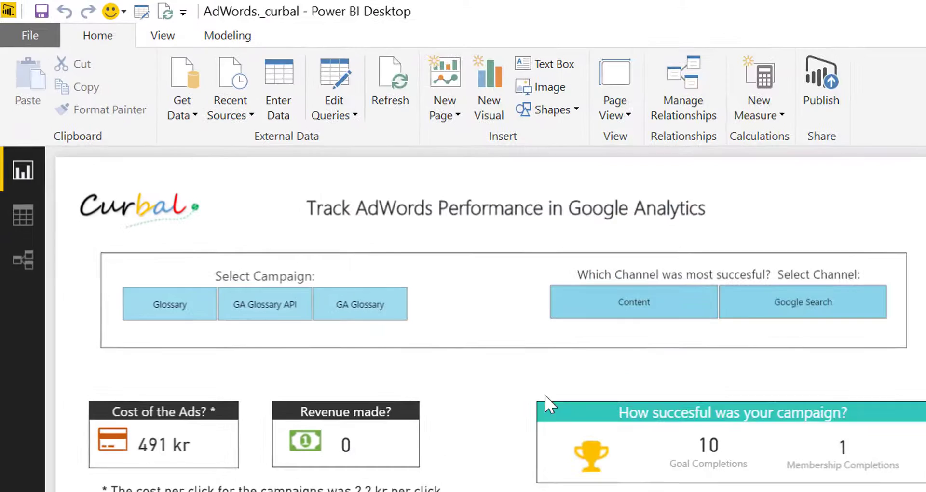
# Switch the Track page into phone layout design mode.
pyautogui.click(184, 29)
pyautogui.click(179, 47)
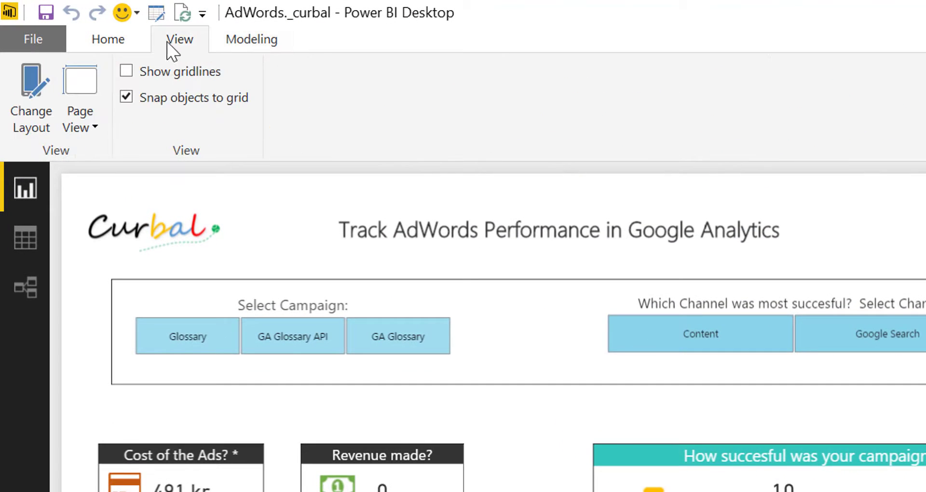
pyautogui.click(32, 126)
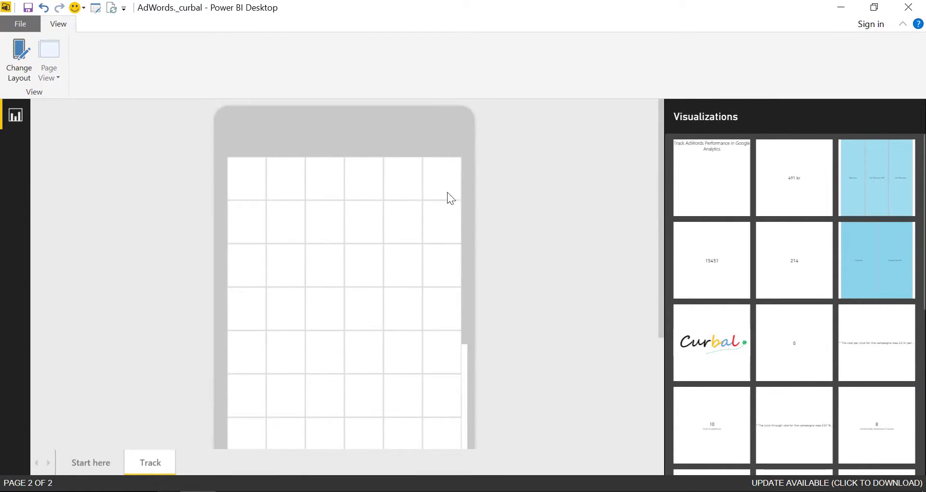
# Place the Curbal logo and the report title full-width at the top of the phone screen.
pyautogui.moveTo(697, 343); pyautogui.dragTo(288, 211)
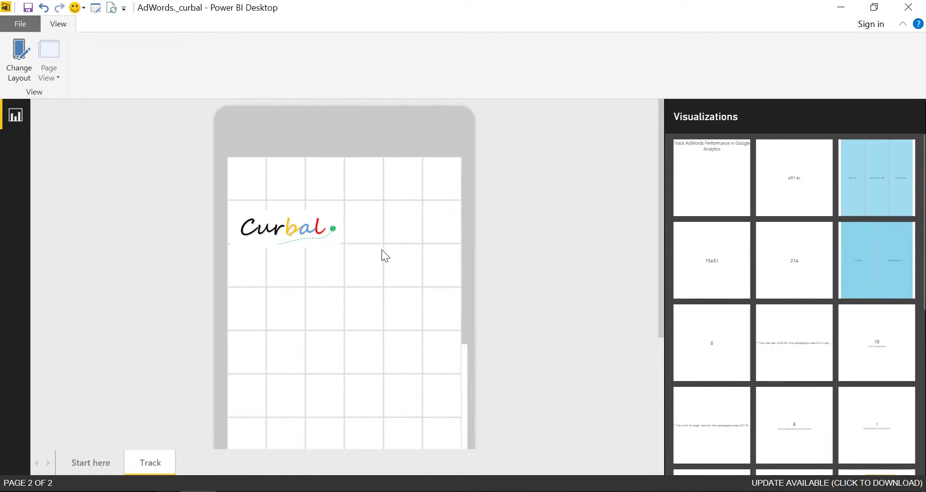
pyautogui.moveTo(342, 284); pyautogui.dragTo(460, 242)
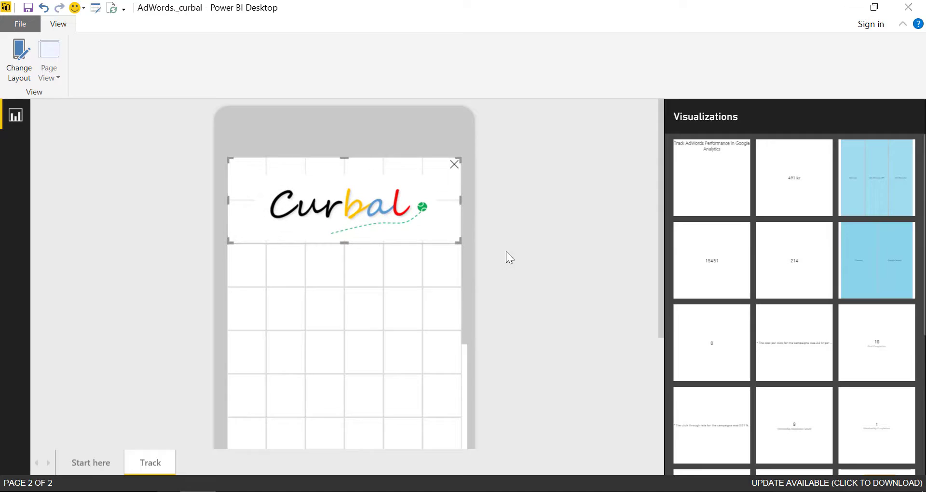
pyautogui.moveTo(683, 176); pyautogui.dragTo(279, 270)
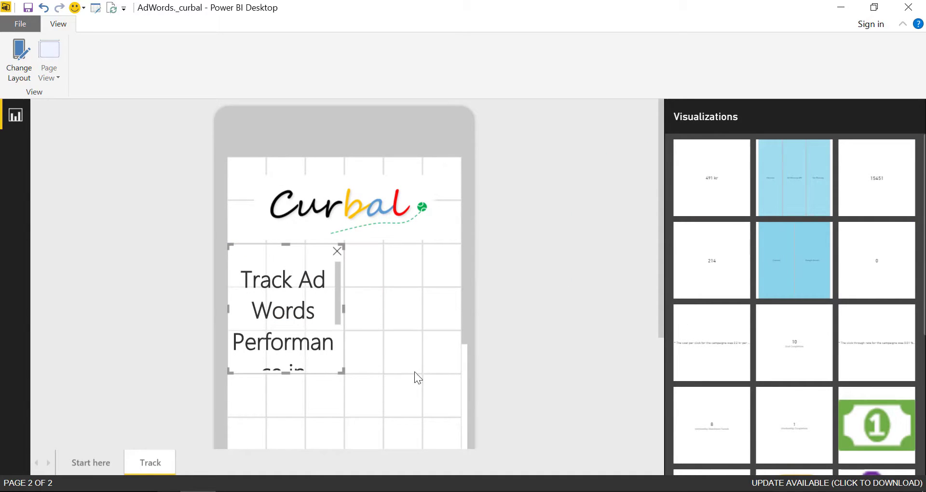
pyautogui.click(391, 371)
pyautogui.moveTo(344, 373); pyautogui.dragTo(457, 370)
pyautogui.scroll(-3, 425, 379)
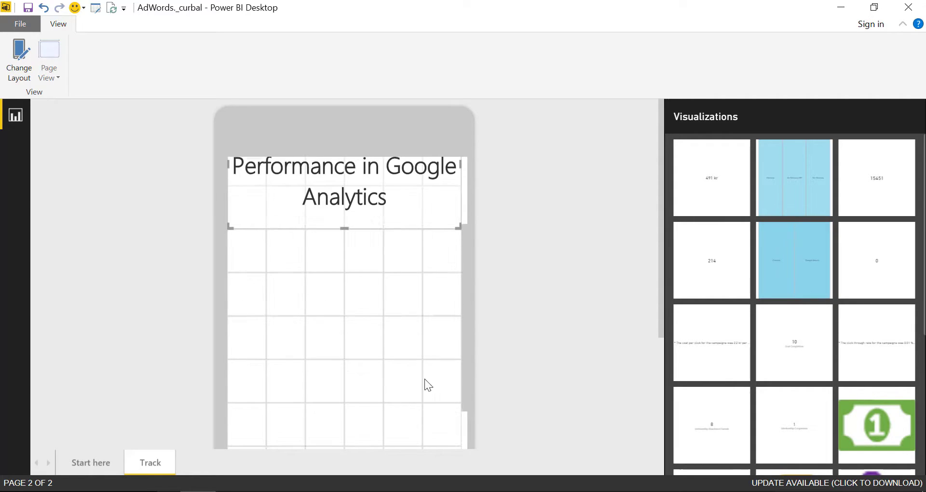
pyautogui.scroll(-3, 428, 375)
# Add the Select Campaign slicer below the title, widened to show all three campaigns.
pyautogui.moveTo(697, 215); pyautogui.dragTo(364, 290)
pyautogui.moveTo(801, 186); pyautogui.dragTo(305, 296)
pyautogui.click(331, 351)
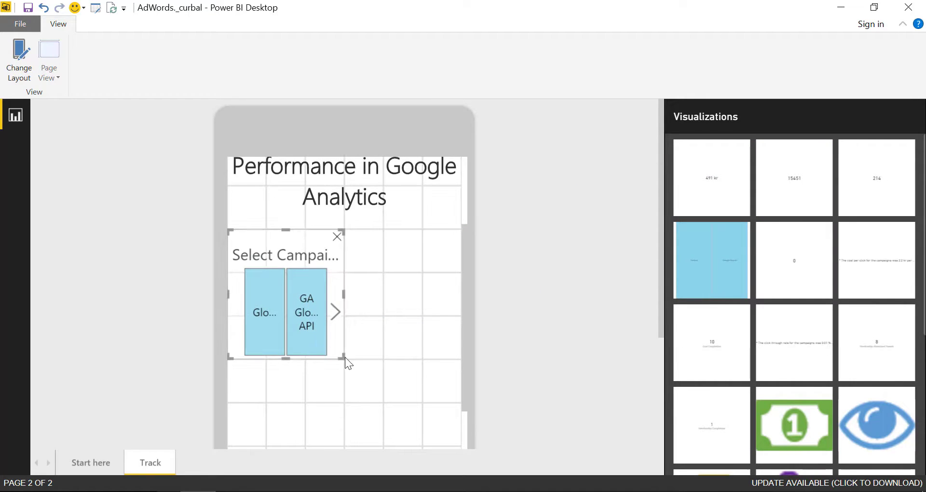
pyautogui.moveTo(345, 357); pyautogui.dragTo(468, 315)
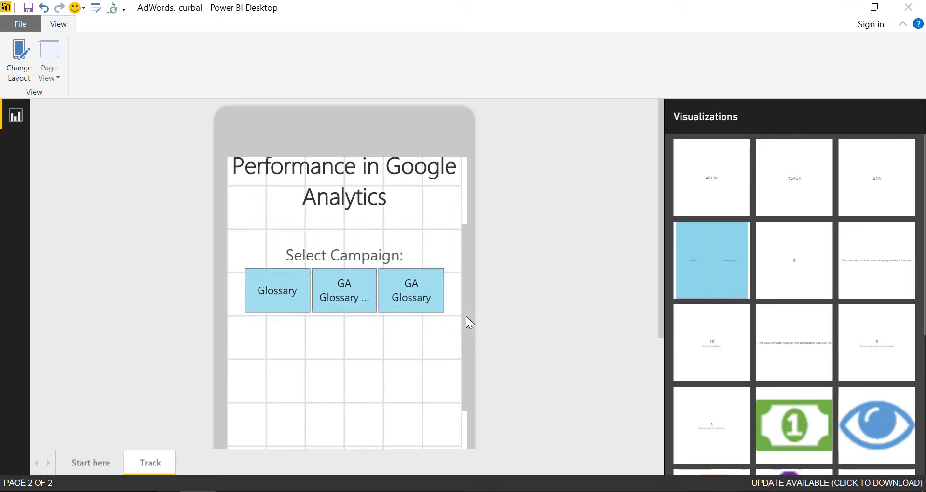
# Add the Cost of the Ads, Times viewed, Times clicked and Revenue made cards, removing the cost-per-click note.
pyautogui.moveTo(704, 190); pyautogui.dragTo(290, 379)
pyautogui.moveTo(739, 185); pyautogui.dragTo(444, 375)
pyautogui.scroll(-3, 569, 327)
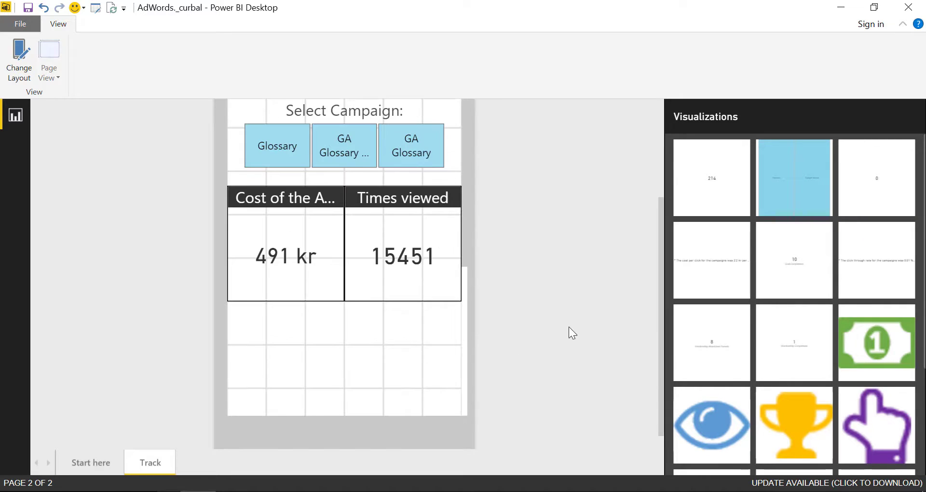
pyautogui.moveTo(708, 180); pyautogui.dragTo(326, 374)
pyautogui.moveTo(855, 191); pyautogui.dragTo(398, 376)
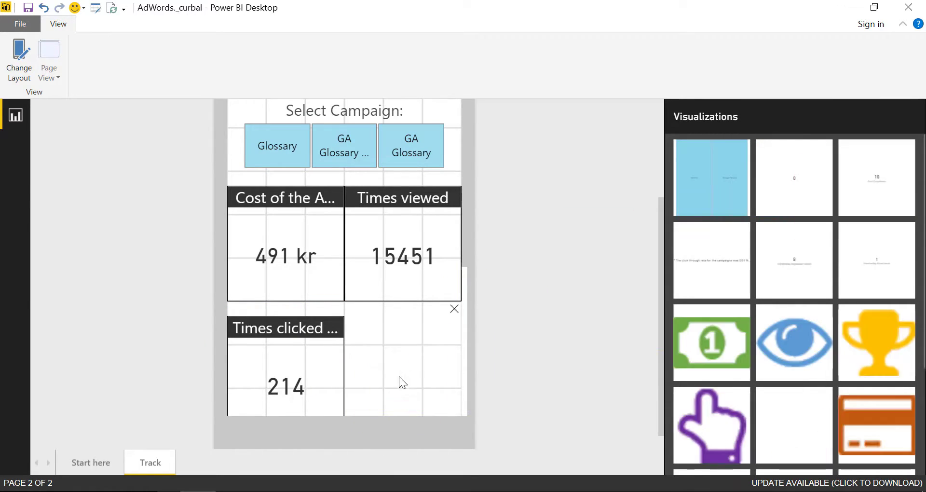
pyautogui.click(455, 309)
pyautogui.moveTo(820, 155); pyautogui.dragTo(415, 393)
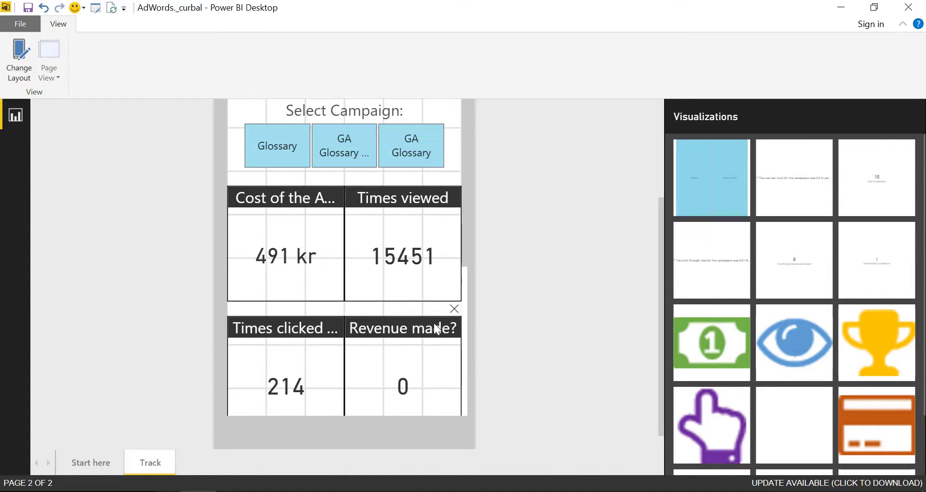
# Move the four KPI cards lower to open gaps above each pair.
pyautogui.scroll(-3, 433, 322)
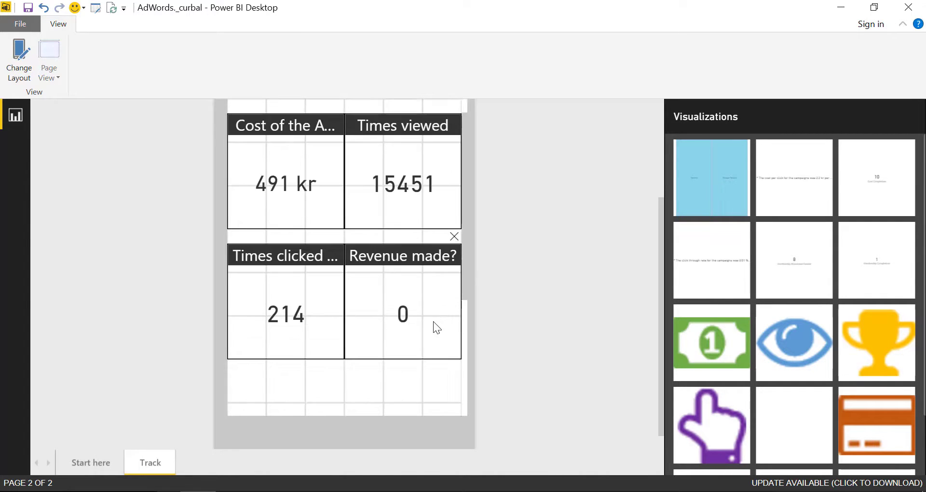
pyautogui.moveTo(294, 197); pyautogui.dragTo(264, 285)
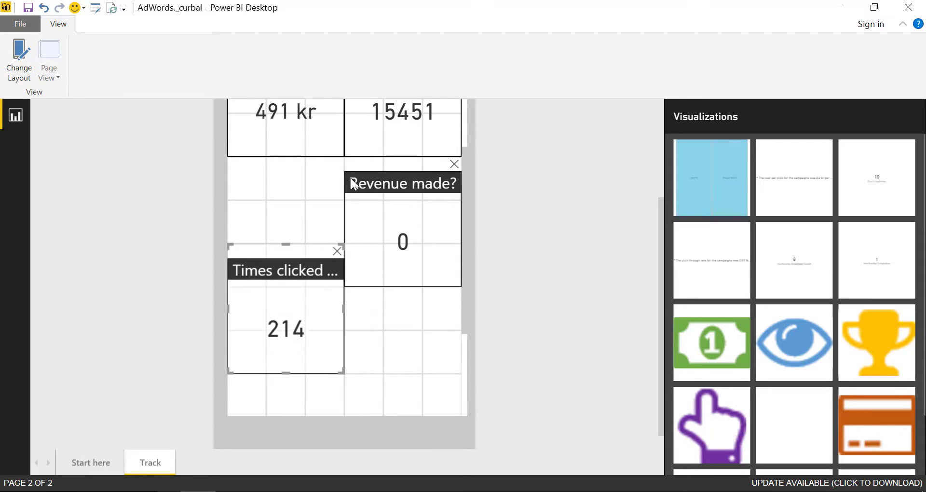
pyautogui.moveTo(351, 178); pyautogui.dragTo(381, 260)
pyautogui.moveTo(317, 142); pyautogui.dragTo(309, 189)
pyautogui.moveTo(389, 157); pyautogui.dragTo(397, 195)
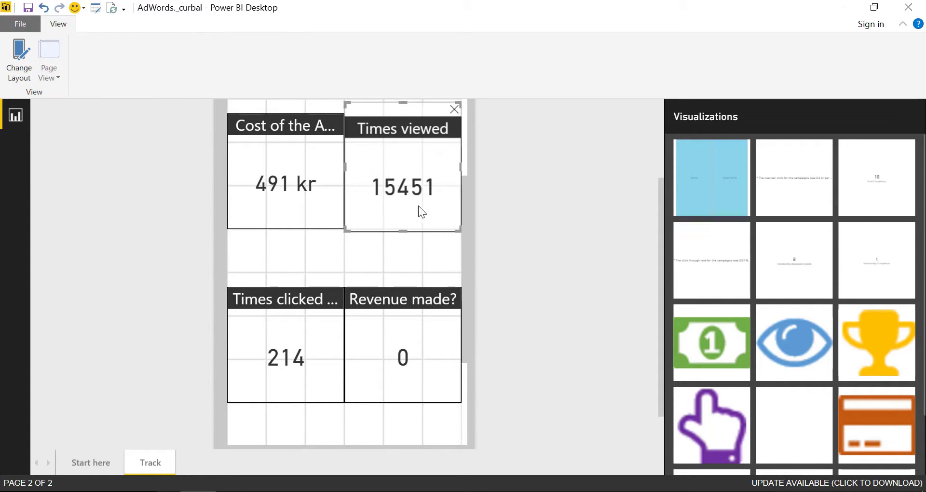
# Place the money, eye, hand and bank-card icons above their matching KPI cards.
pyautogui.scroll(3, 441, 205)
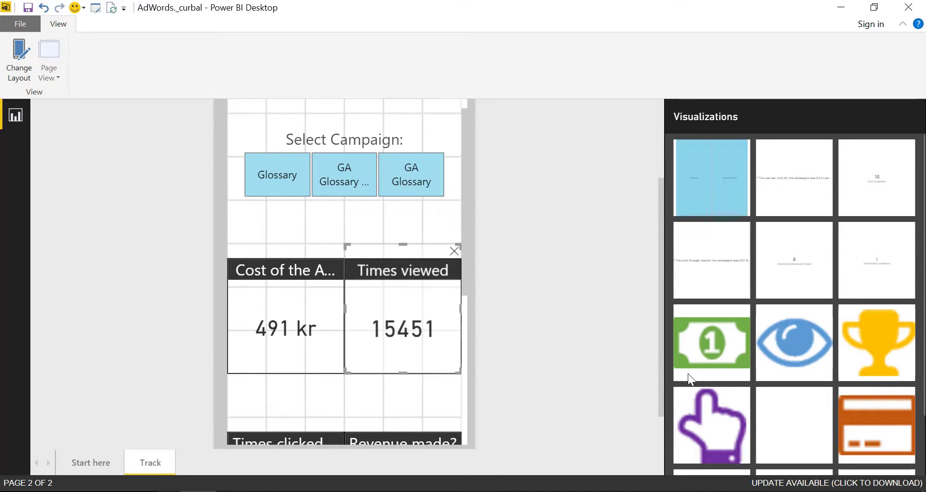
pyautogui.moveTo(688, 339); pyautogui.dragTo(293, 243)
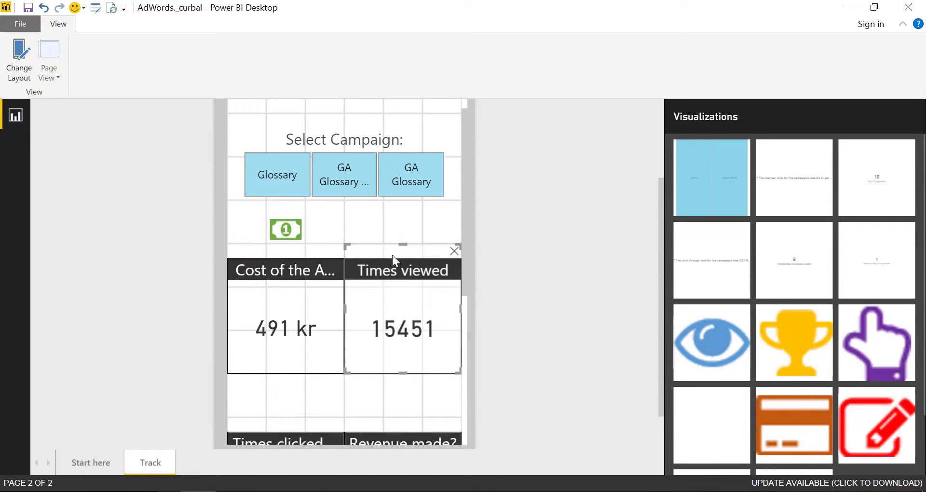
pyautogui.moveTo(727, 357); pyautogui.dragTo(389, 236)
pyautogui.scroll(-3, 441, 278)
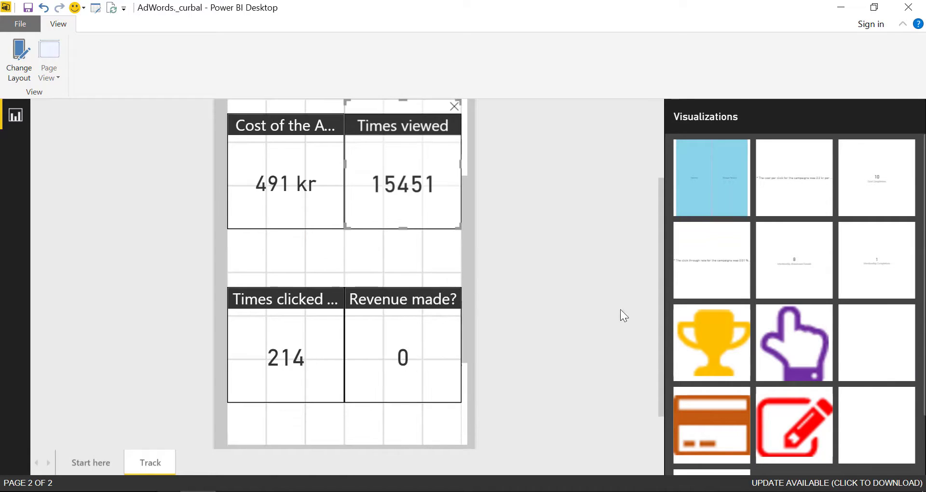
pyautogui.moveTo(777, 344); pyautogui.dragTo(292, 261)
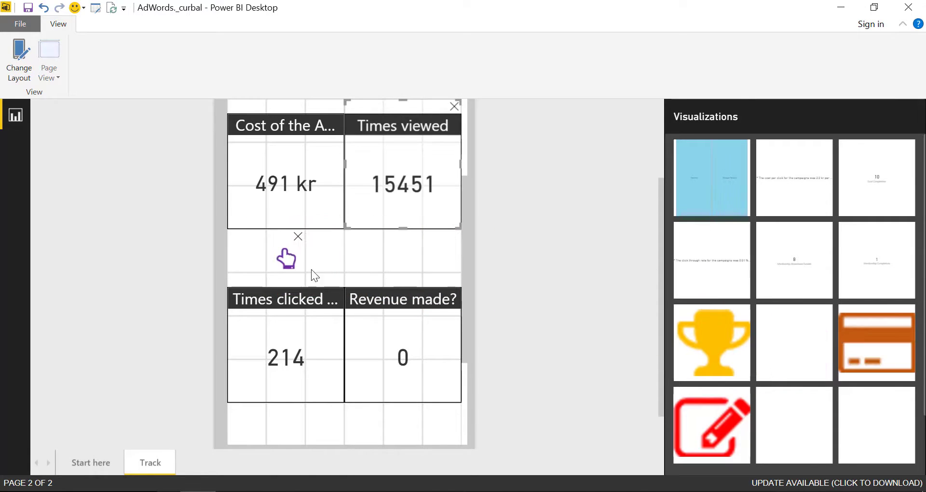
pyautogui.moveTo(872, 346); pyautogui.dragTo(414, 275)
pyautogui.scroll(-3, 449, 254)
pyautogui.scroll(8, 439, 251)
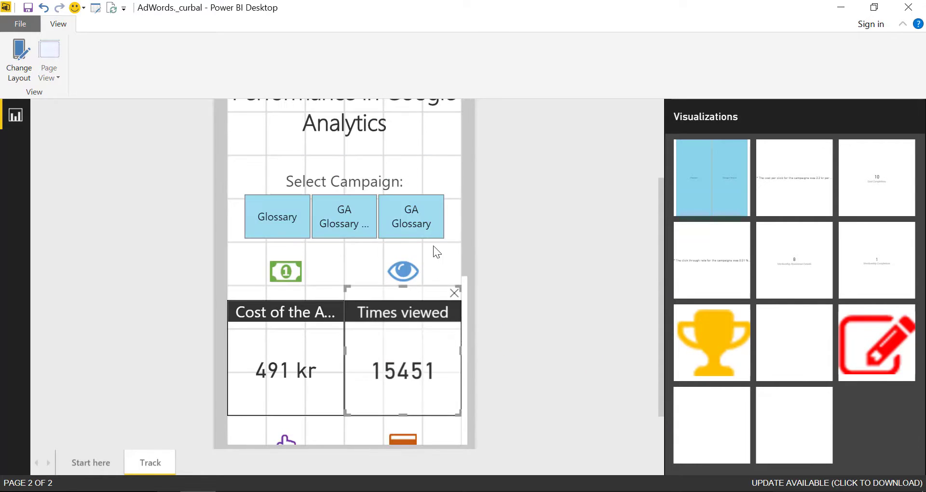
pyautogui.scroll(-3, 434, 244)
pyautogui.scroll(-6, 434, 249)
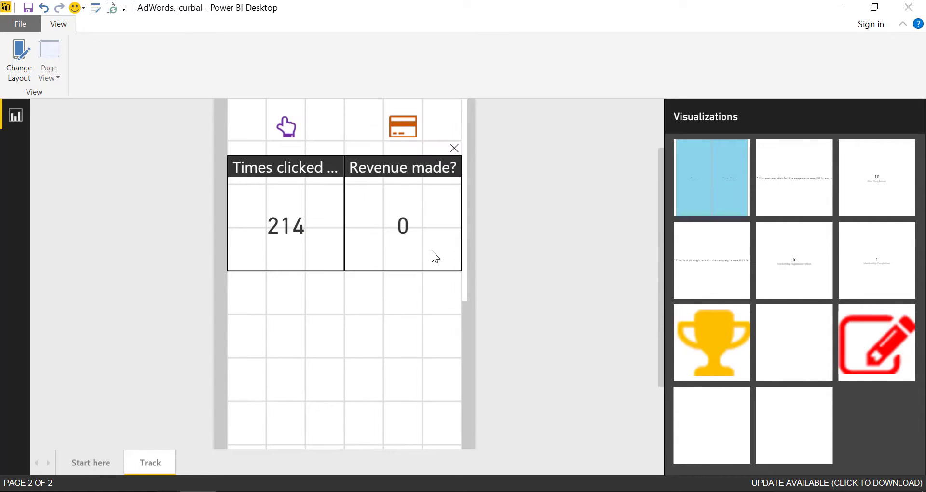
pyautogui.scroll(4, 427, 251)
pyautogui.scroll(5, 342, 189)
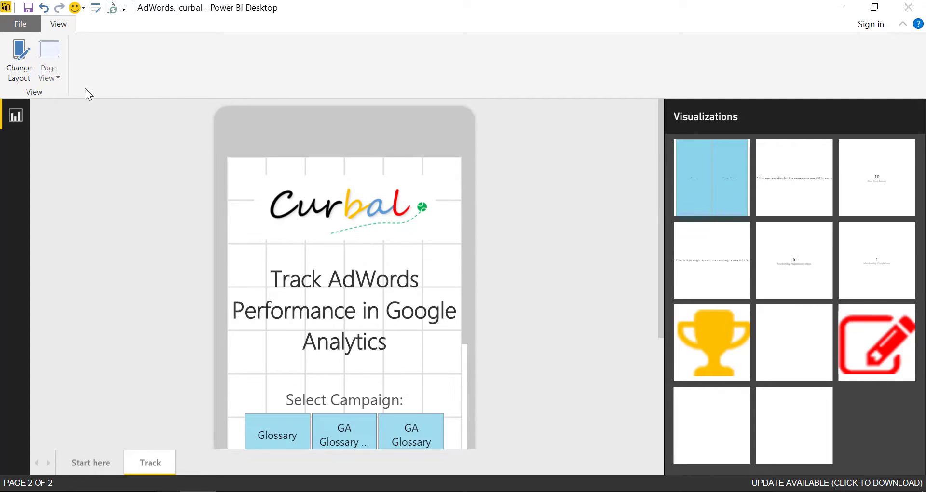
# Return the Track page to the desktop layout and show the Home ribbon.
pyautogui.click(20, 58)
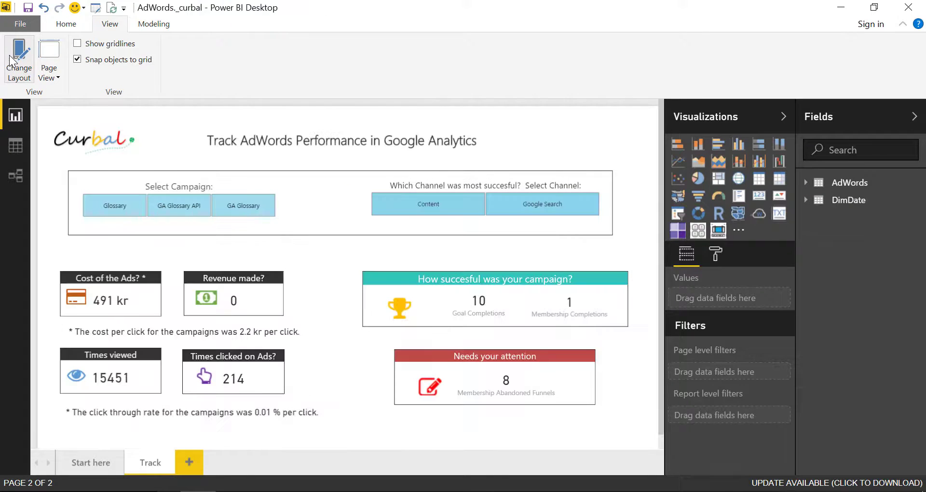
pyautogui.click(73, 27)
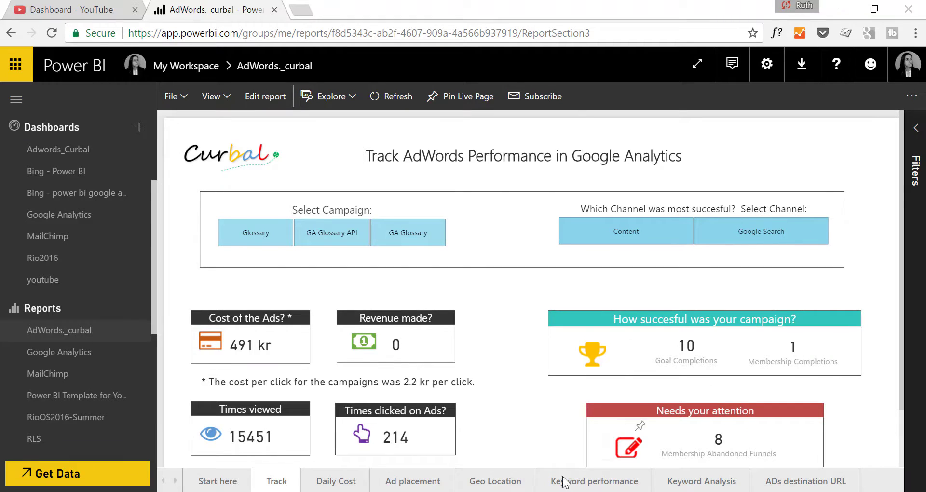
pyautogui.scroll(-2, 566, 227)
pyautogui.scroll(2, 568, 238)
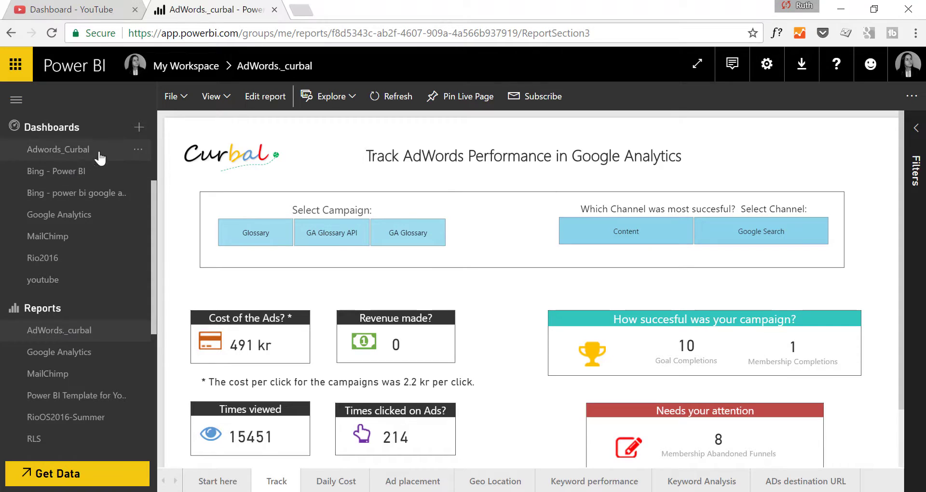
pyautogui.moveTo(409, 305)
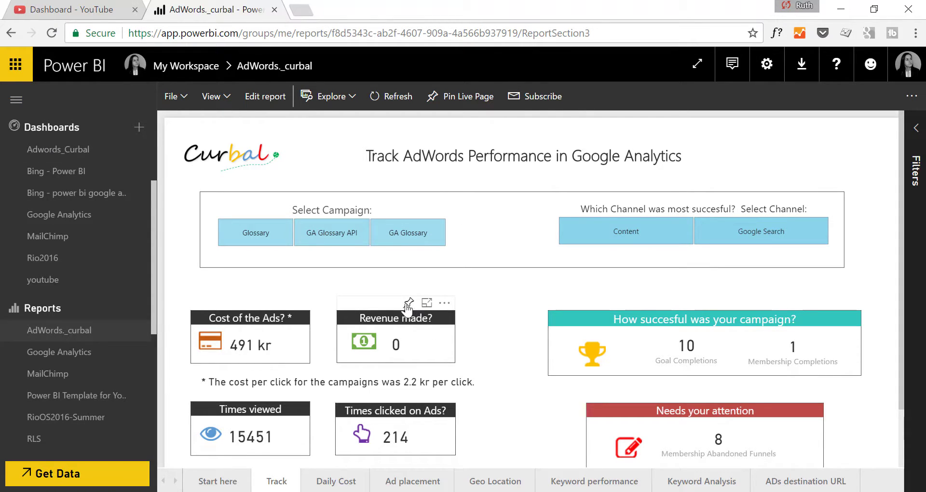
# Open the Adwords_Curbal dashboard.
pyautogui.click(67, 152)
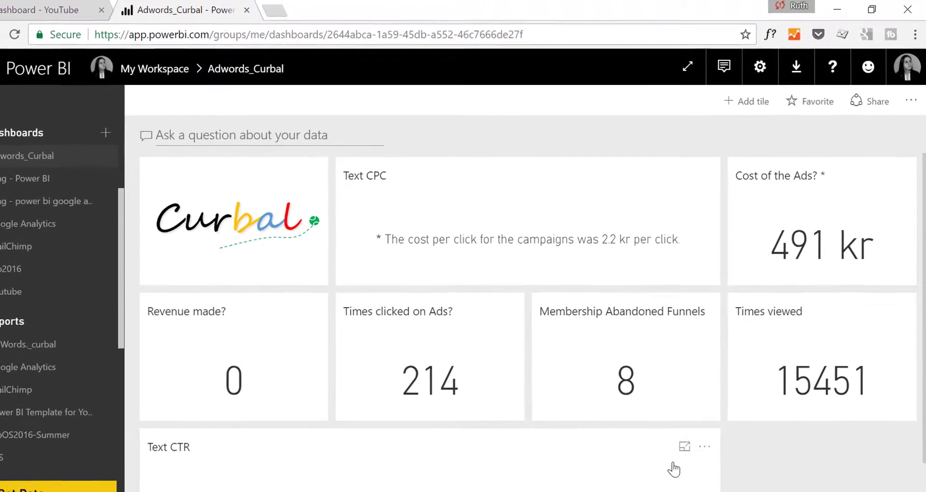
pyautogui.scroll(-1, 603, 424)
pyautogui.scroll(1, 523, 419)
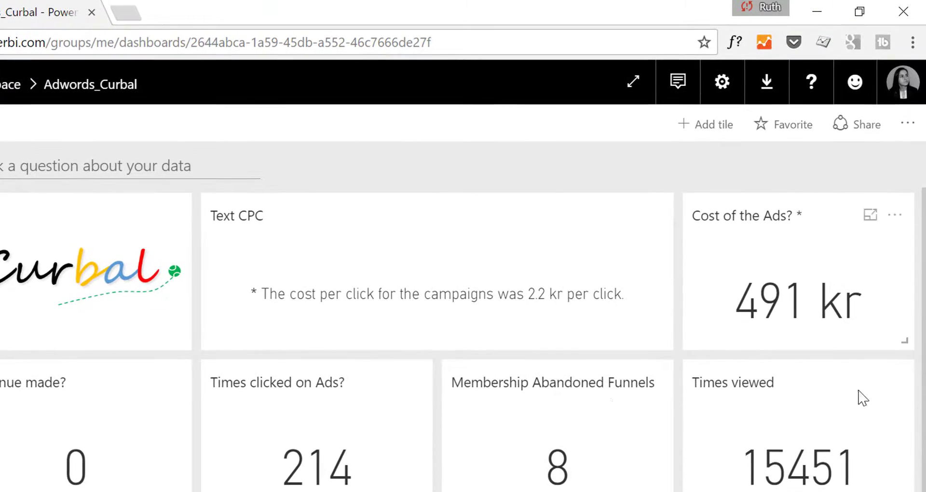
# Switch the dashboard to phone view editing and confirm with Continue.
pyautogui.click(909, 123)
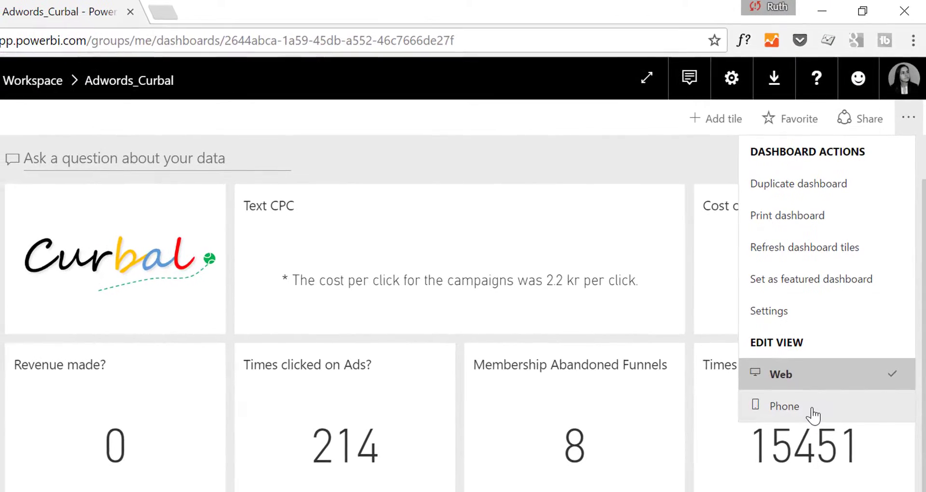
pyautogui.click(810, 413)
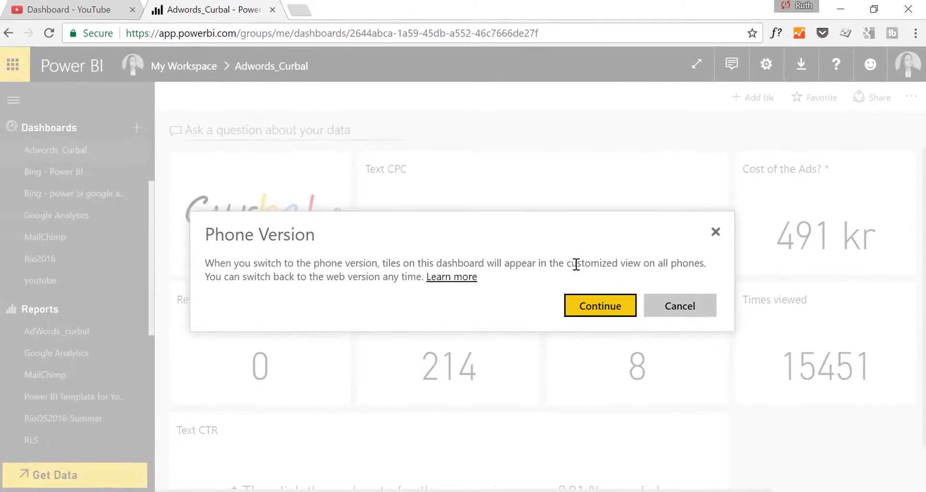
pyautogui.click(622, 314)
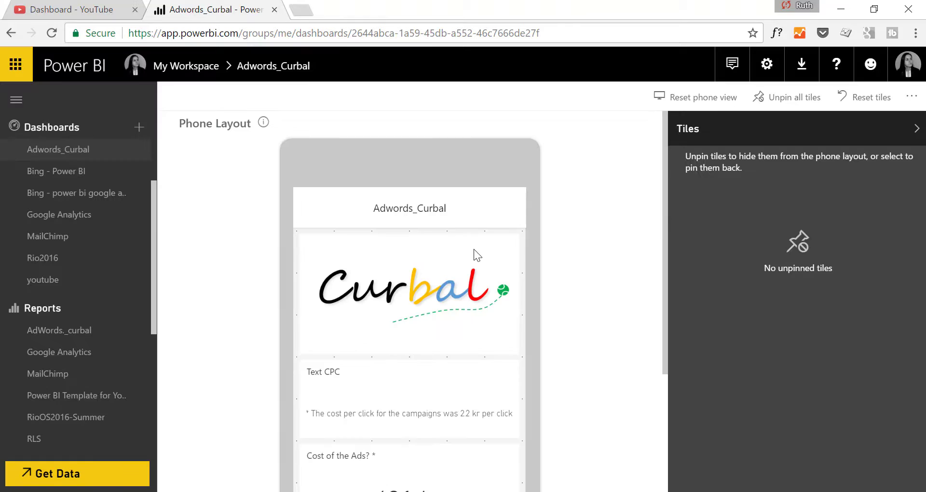
pyautogui.scroll(-5, 441, 264)
pyautogui.scroll(4, 444, 271)
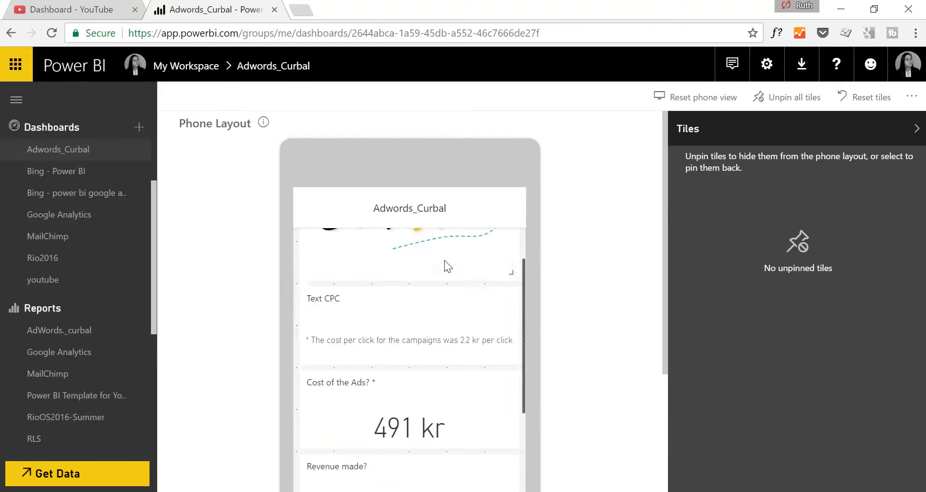
pyautogui.scroll(1, 444, 261)
# Shorten the Curbal logo tile in the phone layout.
pyautogui.scroll(-8, 447, 261)
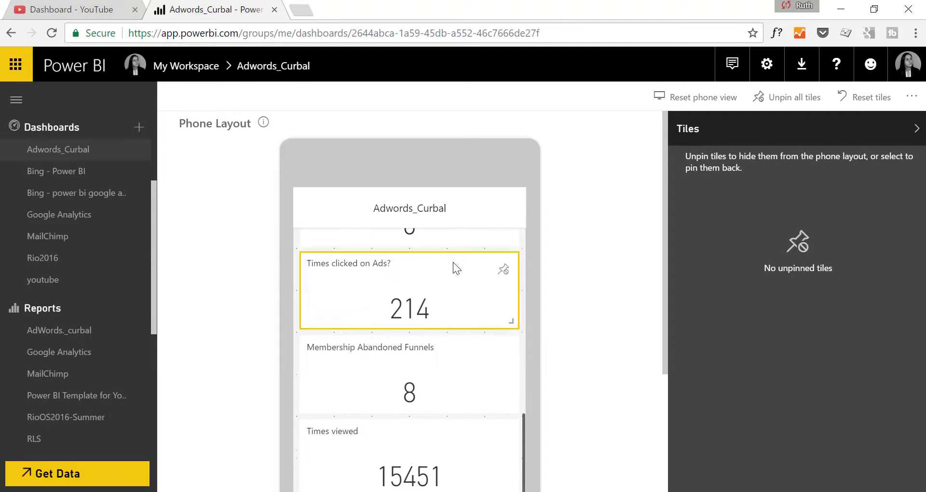
pyautogui.scroll(10, 448, 272)
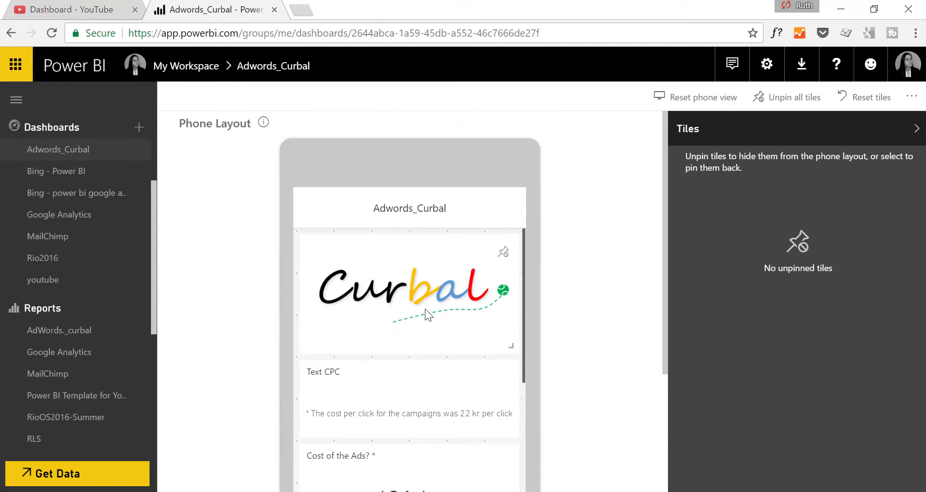
pyautogui.moveTo(511, 345); pyautogui.dragTo(527, 293)
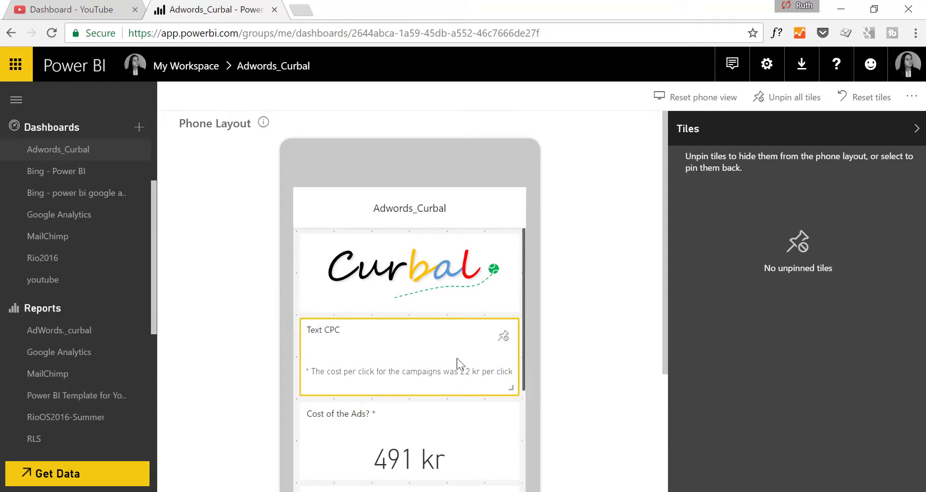
# Resize Cost of the Ads and Revenue made? to half width and place them side by side.
pyautogui.scroll(-3, 462, 378)
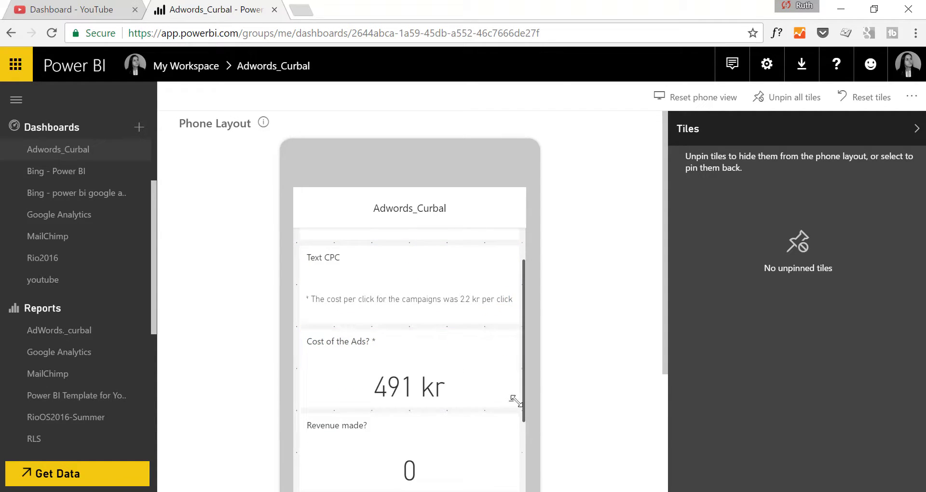
pyautogui.moveTo(511, 399); pyautogui.dragTo(399, 402)
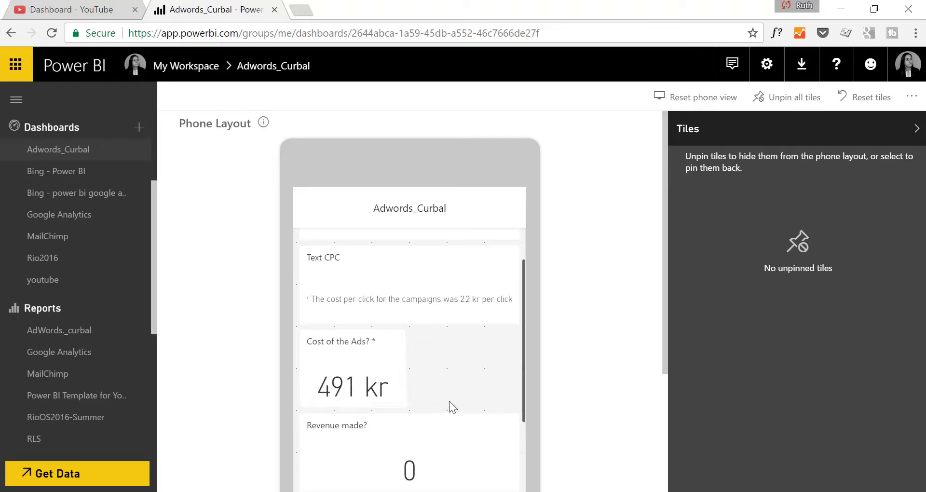
pyautogui.scroll(-3, 448, 405)
pyautogui.moveTo(513, 407); pyautogui.dragTo(404, 409)
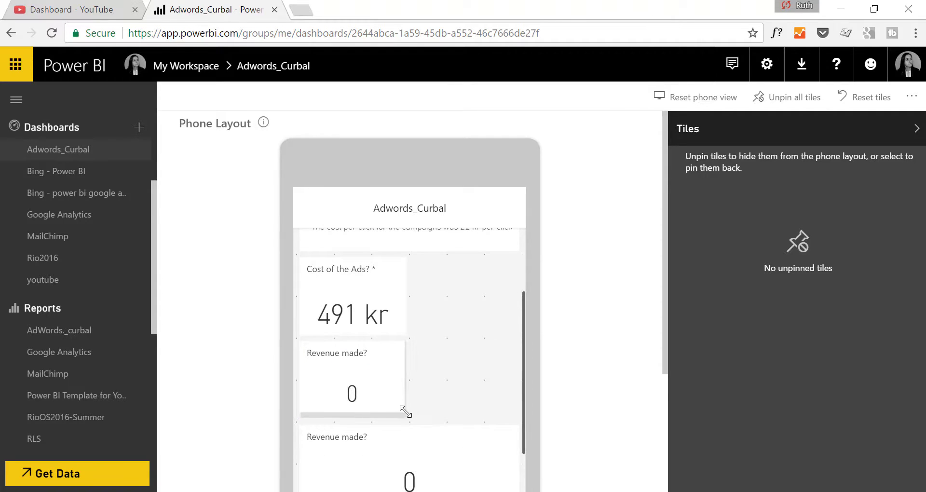
pyautogui.moveTo(349, 378); pyautogui.dragTo(466, 292)
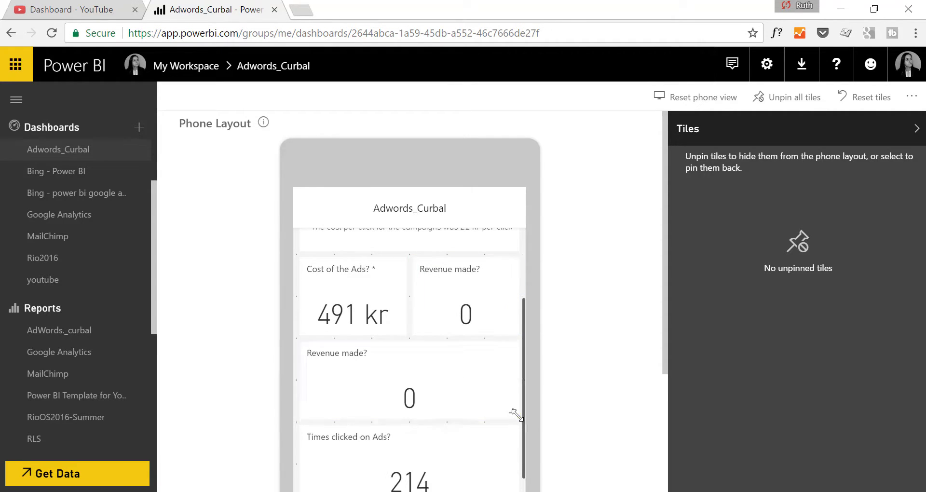
pyautogui.moveTo(511, 410); pyautogui.dragTo(839, 344)
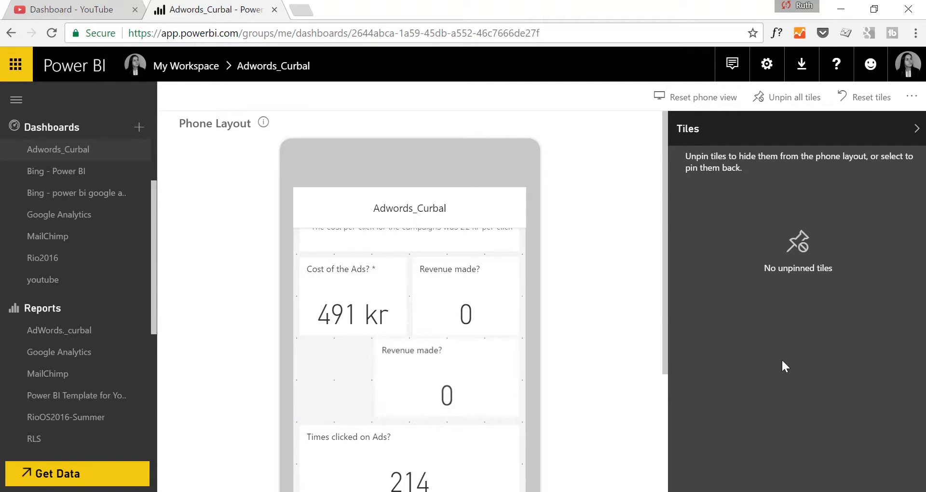
# Unpin the duplicate Revenue made? tile and make Times clicked and Membership Abandoned Funnels half width.
pyautogui.click(504, 358)
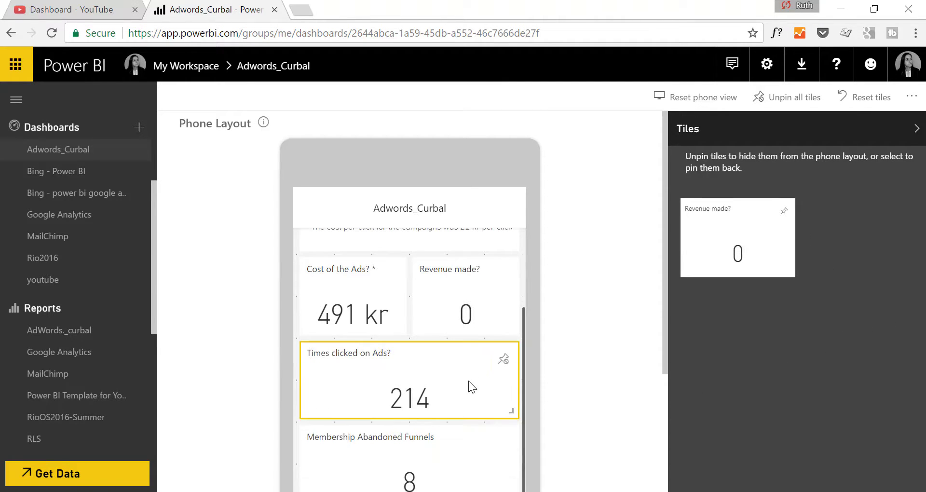
pyautogui.moveTo(509, 412); pyautogui.dragTo(412, 413)
pyautogui.scroll(-2, 445, 398)
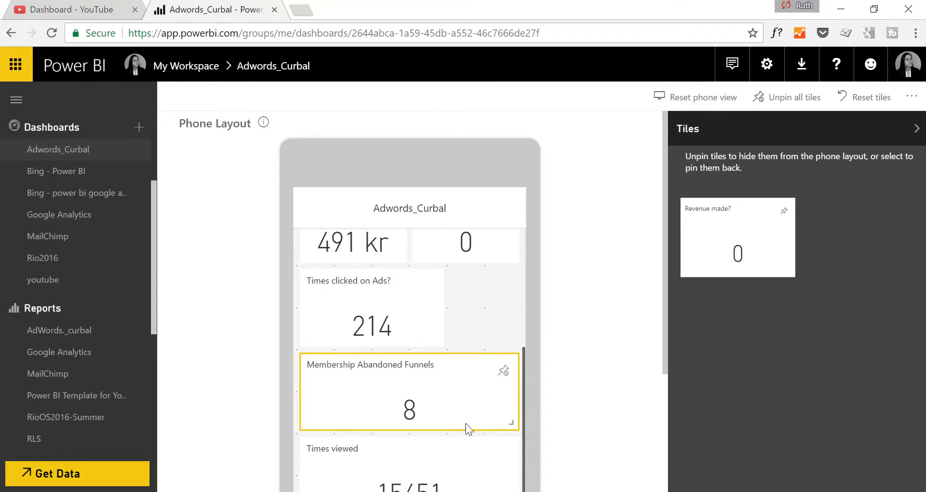
pyautogui.moveTo(510, 422); pyautogui.dragTo(406, 426)
pyautogui.moveTo(428, 345); pyautogui.dragTo(406, 346)
pyautogui.scroll(-2, 465, 360)
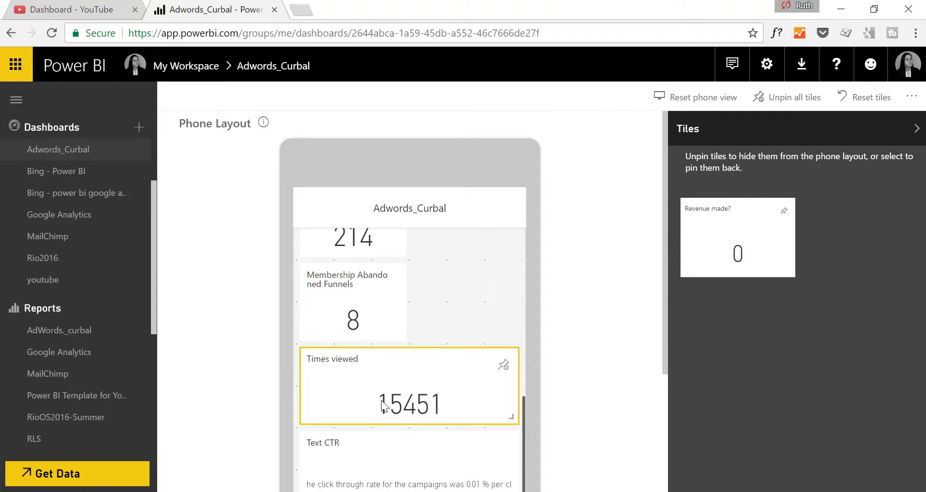
pyautogui.moveTo(510, 416); pyautogui.dragTo(502, 263)
# Move the Text CTR tile up below the 214 and 15451 row.
pyautogui.scroll(2, 498, 301)
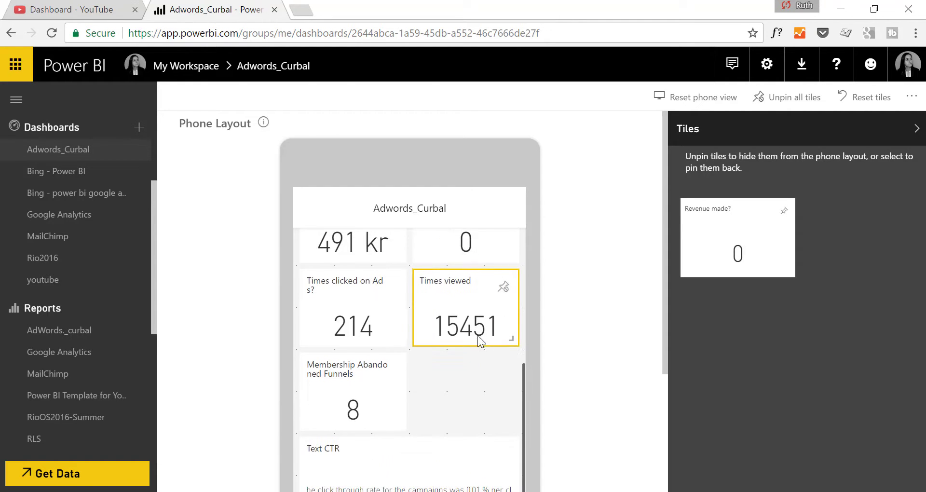
pyautogui.scroll(-3, 416, 351)
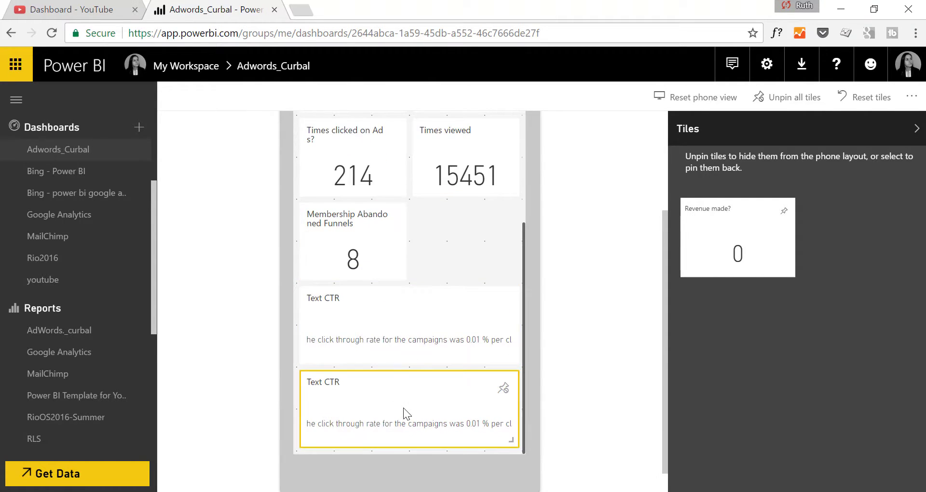
pyautogui.moveTo(400, 340); pyautogui.dragTo(407, 236)
pyautogui.scroll(3, 417, 378)
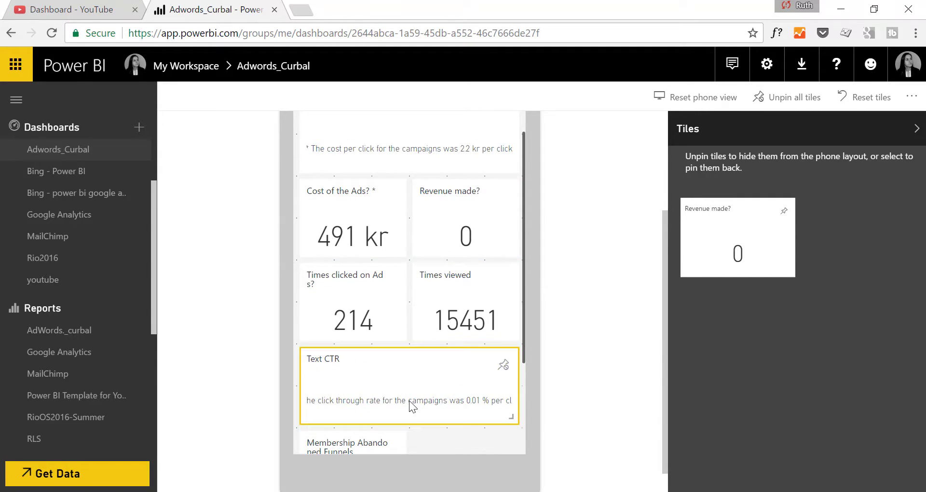
pyautogui.scroll(2, 417, 386)
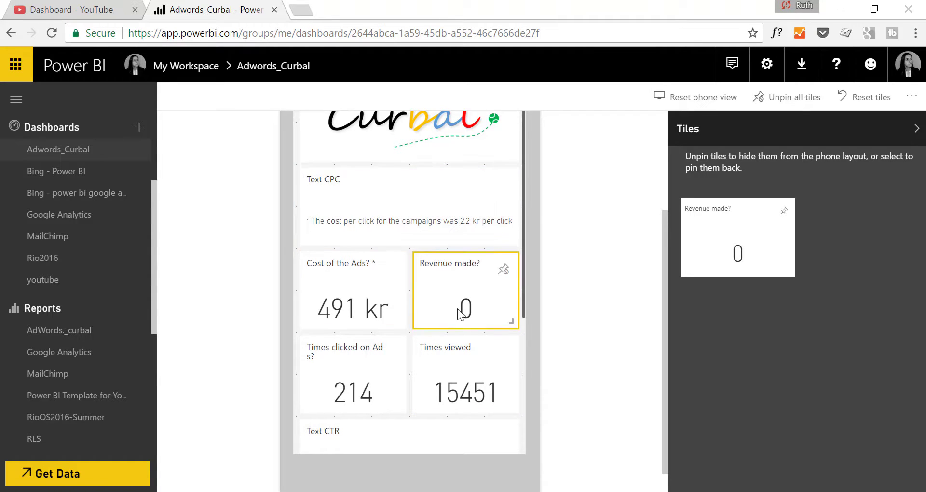
pyautogui.scroll(-3, 459, 309)
pyautogui.moveTo(462, 220); pyautogui.dragTo(458, 400)
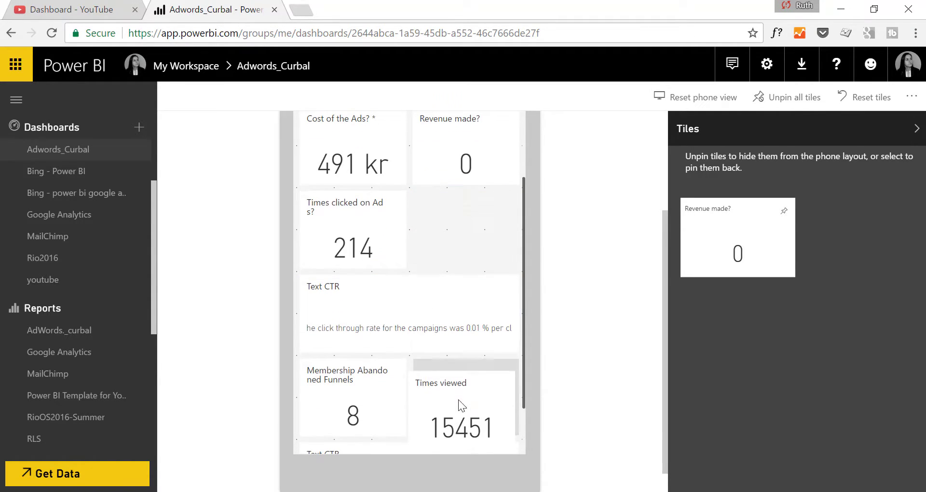
pyautogui.scroll(-2, 441, 343)
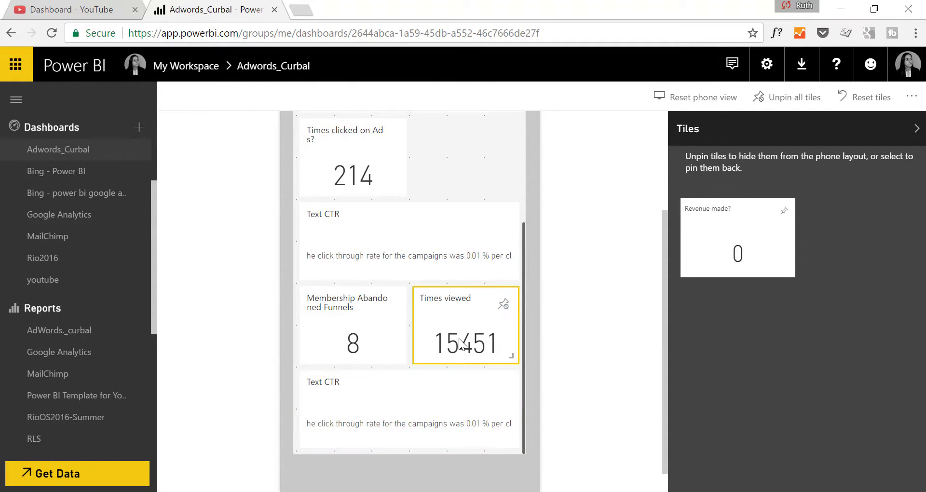
pyautogui.scroll(5, 459, 338)
pyautogui.scroll(-5, 461, 338)
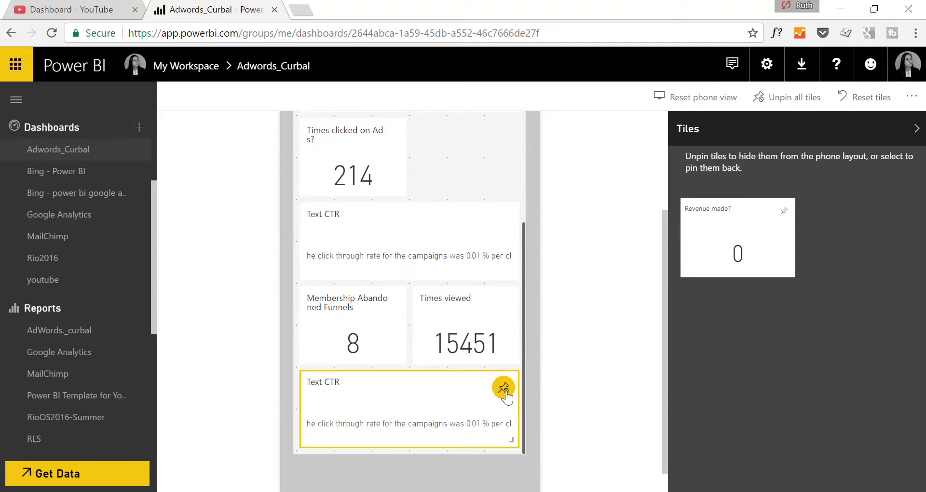
# Unpin Text CTR, put Times viewed beside Times clicked, and center Membership Abandoned Funnels.
pyautogui.click(503, 392)
pyautogui.scroll(-1, 499, 402)
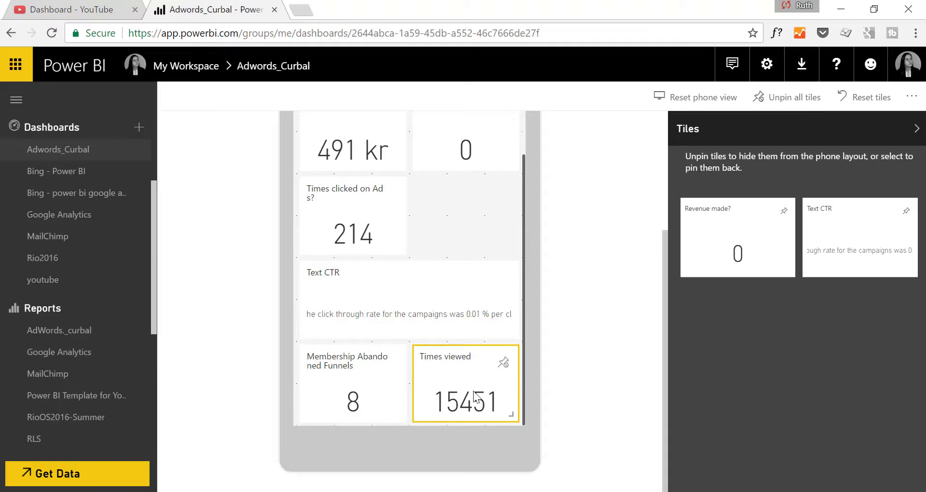
pyautogui.moveTo(477, 397); pyautogui.dragTo(481, 239)
pyautogui.moveTo(381, 395); pyautogui.dragTo(463, 393)
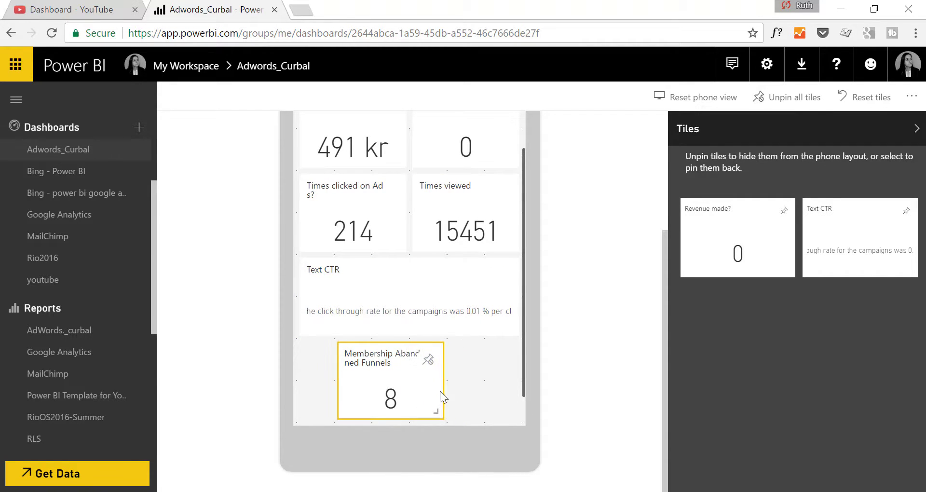
pyautogui.scroll(3, 450, 371)
pyautogui.scroll(3, 449, 371)
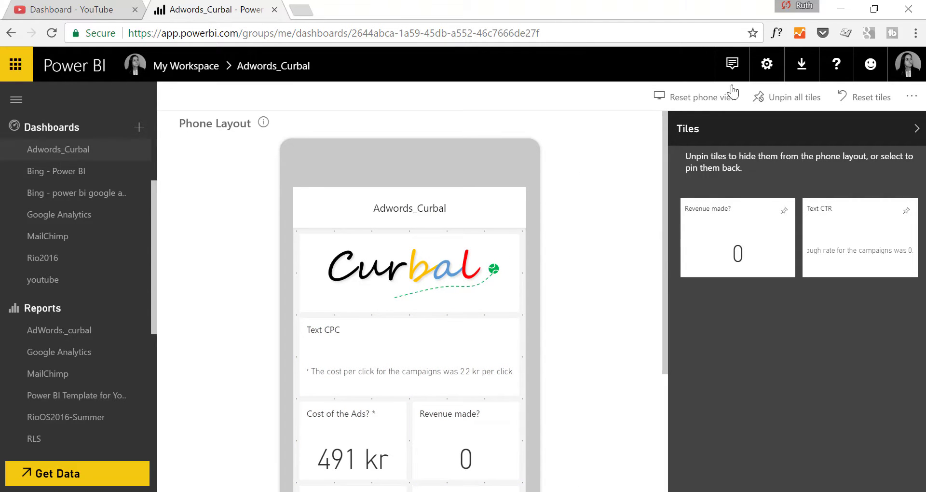
# Switch the Adwords_Curbal dashboard back to Web view, checking Phone view once more.
pyautogui.click(911, 96)
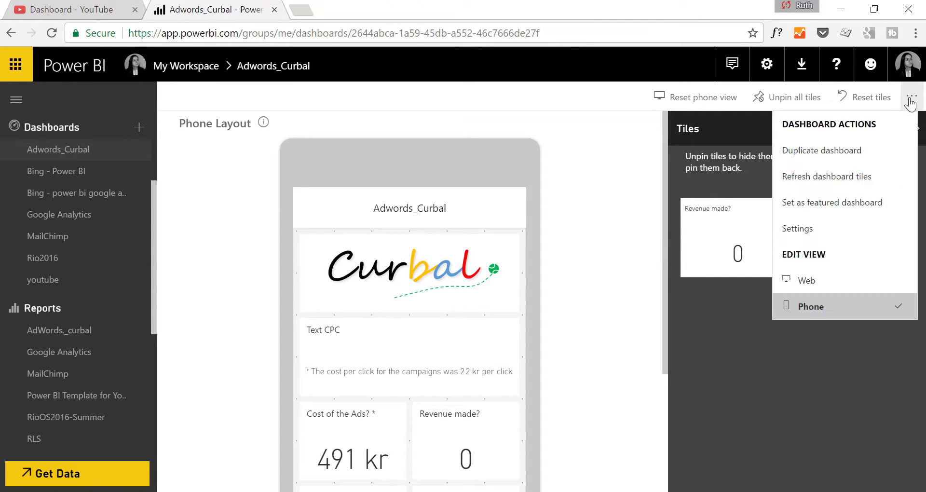
pyautogui.click(857, 279)
pyautogui.scroll(-1, 664, 338)
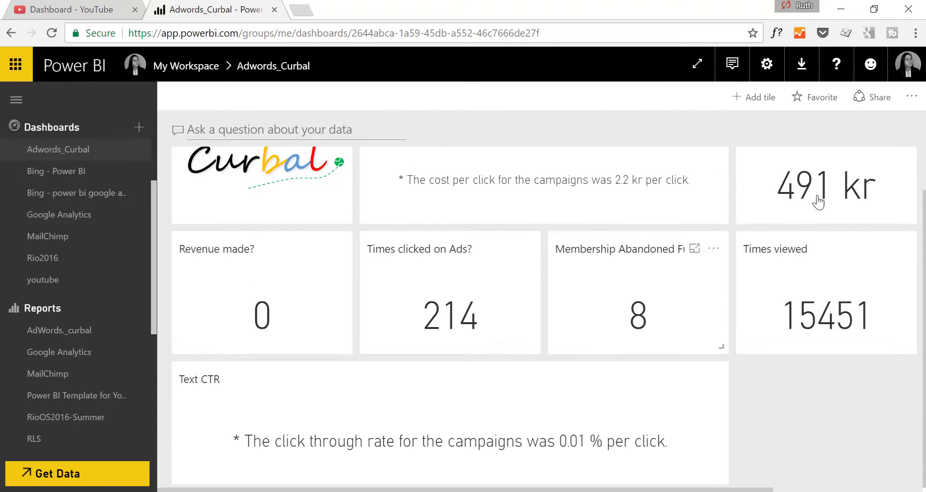
pyautogui.click(914, 97)
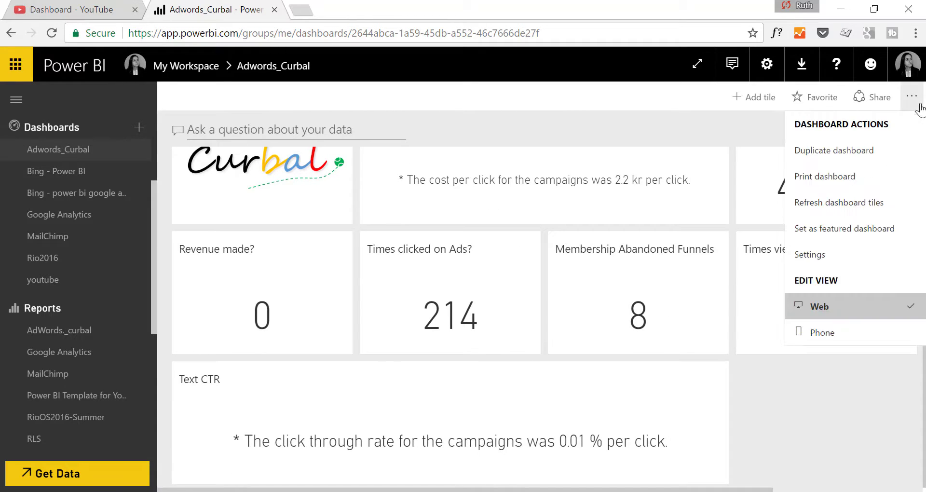
pyautogui.click(852, 333)
pyautogui.click(910, 100)
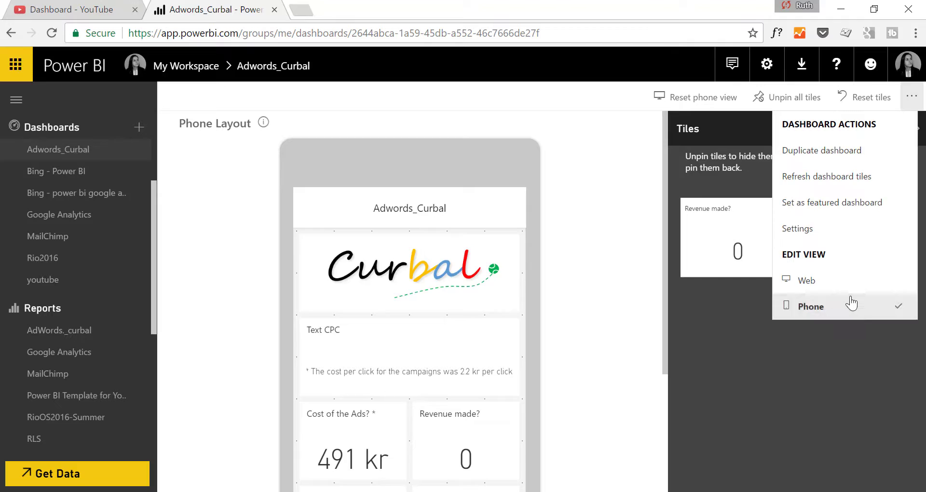
pyautogui.click(852, 282)
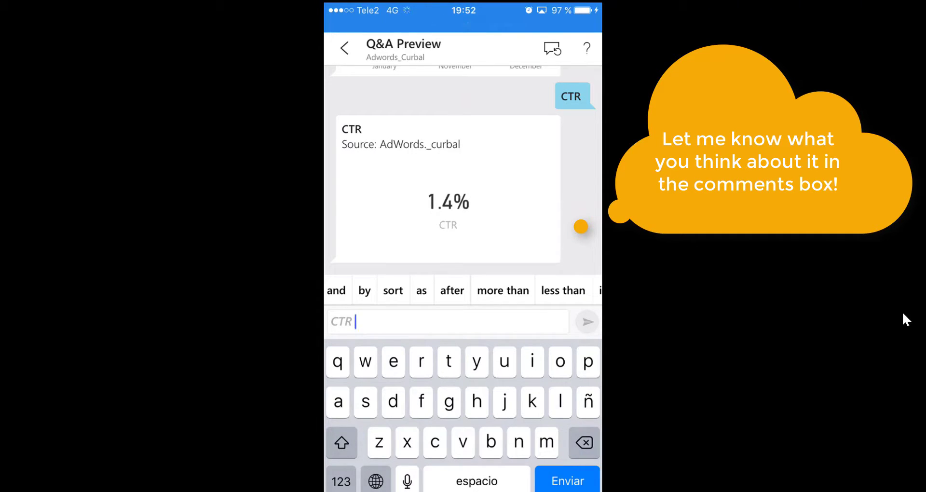
# Ask Q&A for 'CTR and cpc by month name as line chart'.
pyautogui.write('t')
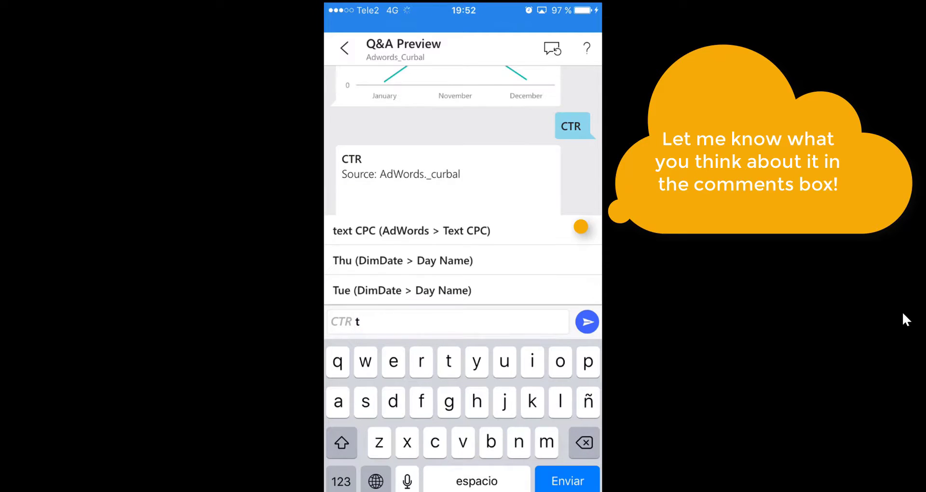
pyautogui.press('BackSpace')
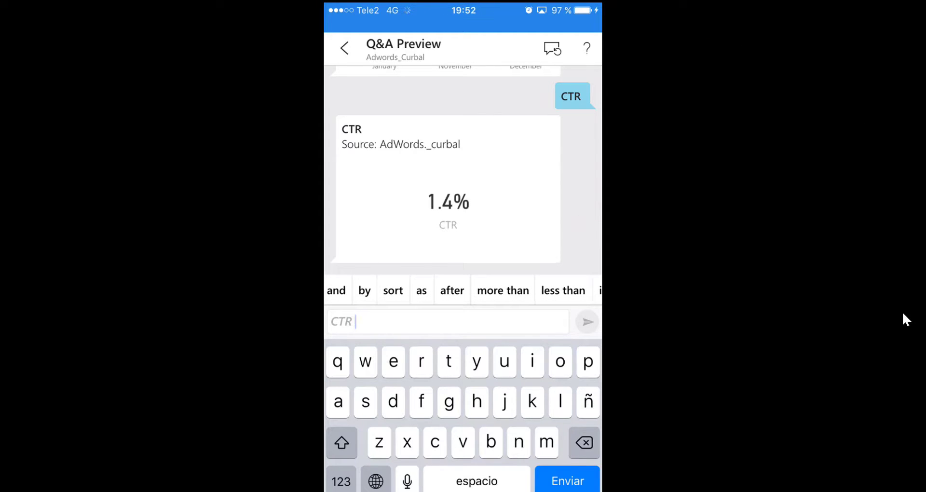
pyautogui.write('and ')
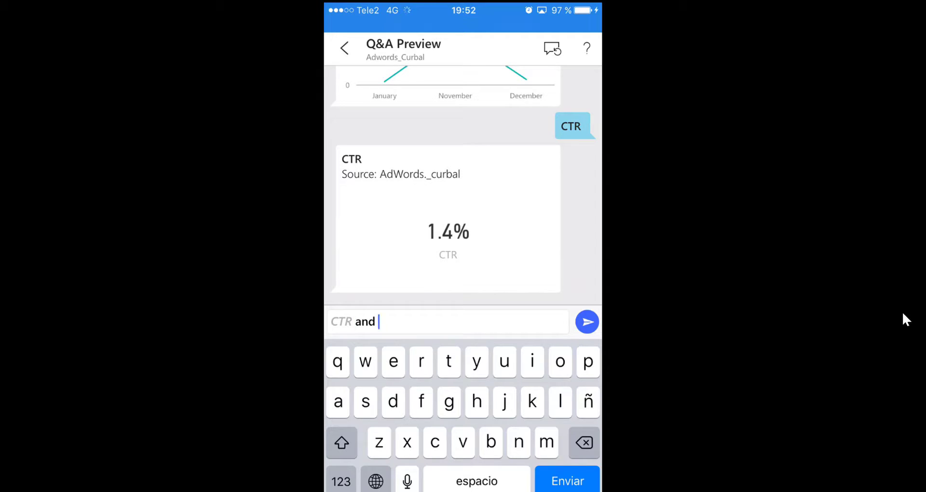
pyautogui.write('c')
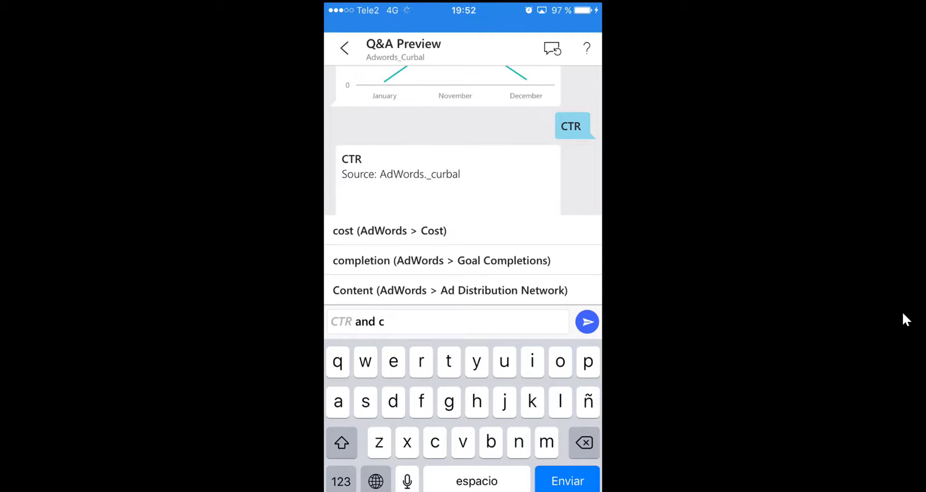
pyautogui.write('pc')
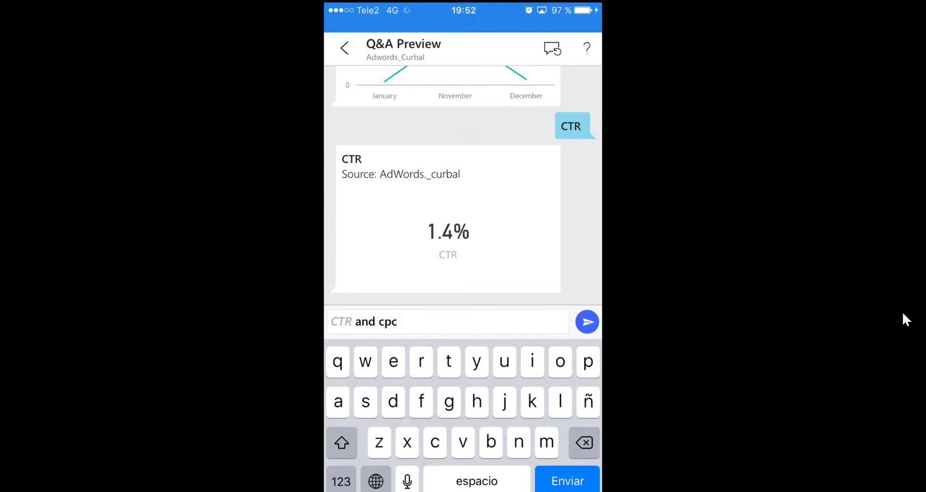
pyautogui.write(' by month ')
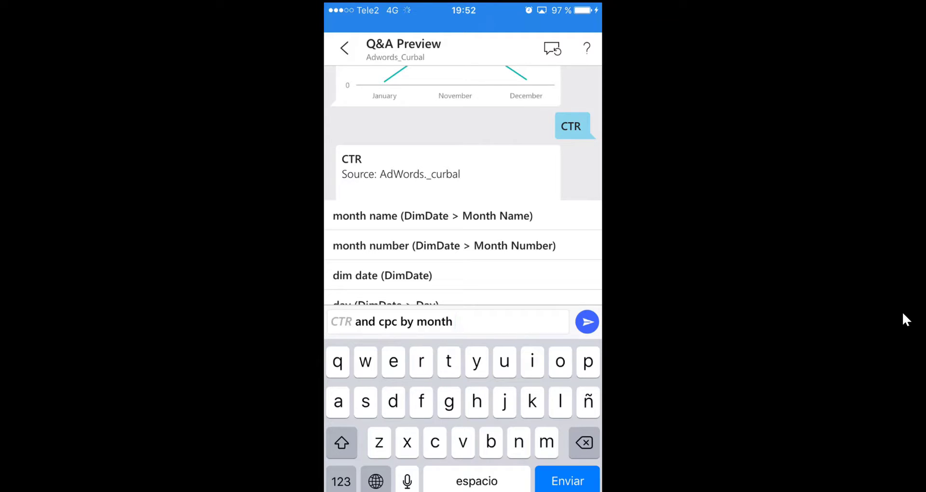
pyautogui.write('name ')
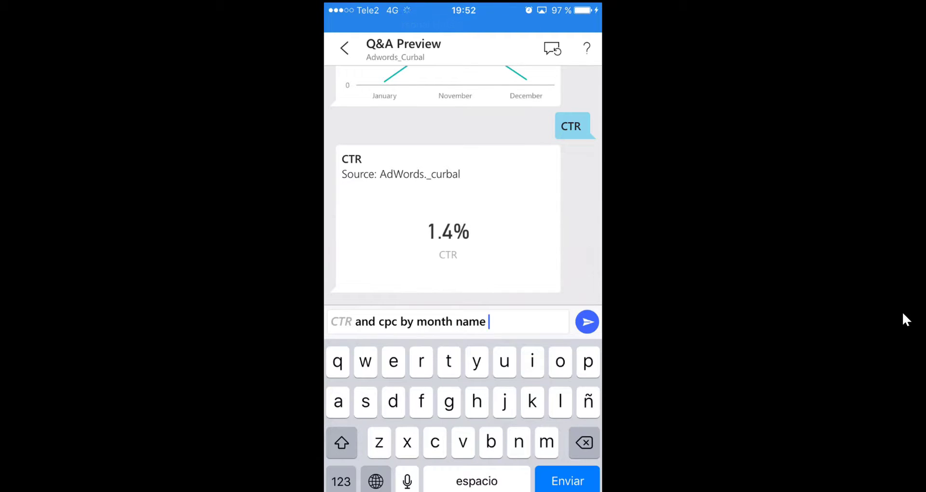
pyautogui.write('as a')
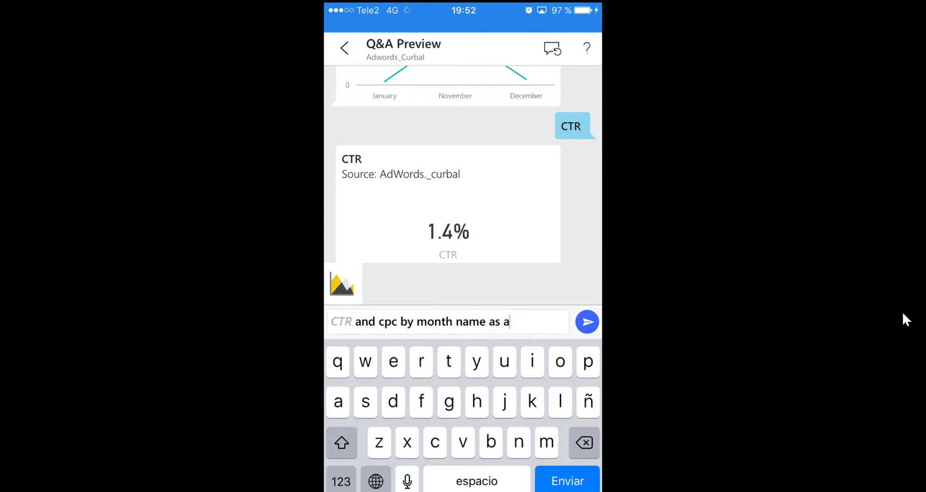
pyautogui.press('BackSpace')
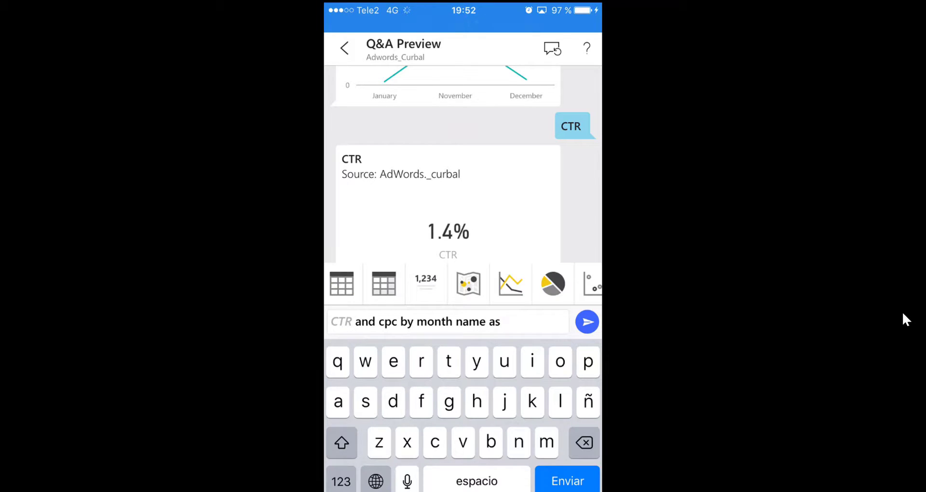
pyautogui.write('line chart')
pyautogui.press('Return')
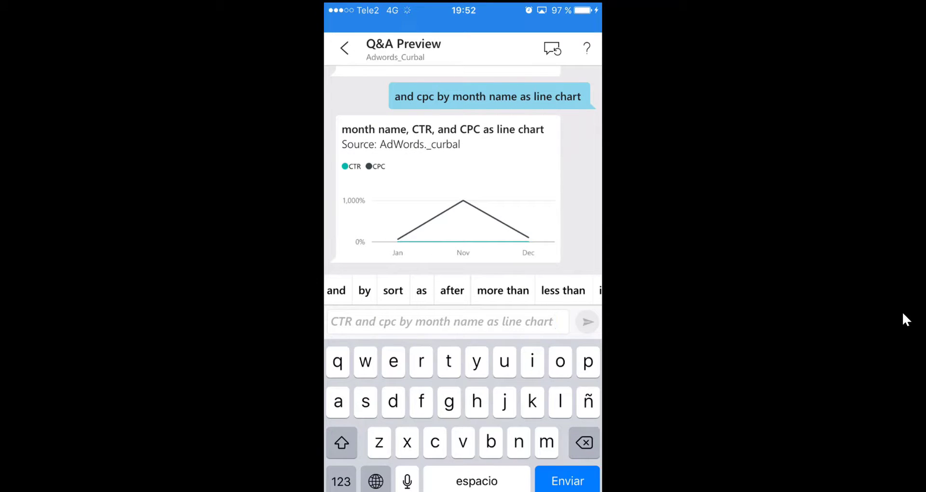
# Change the question's ending to 'as bar' to get a bar chart of CTR and CPC by month.
pyautogui.press('BackSpace')
pyautogui.press('BackSpace')
pyautogui.press('BackSpace')
pyautogui.press('BackSpace')
pyautogui.press('BackSpace')
pyautogui.press('BackSpace')
pyautogui.press('BackSpace')
pyautogui.press('BackSpace')
pyautogui.press('BackSpace')
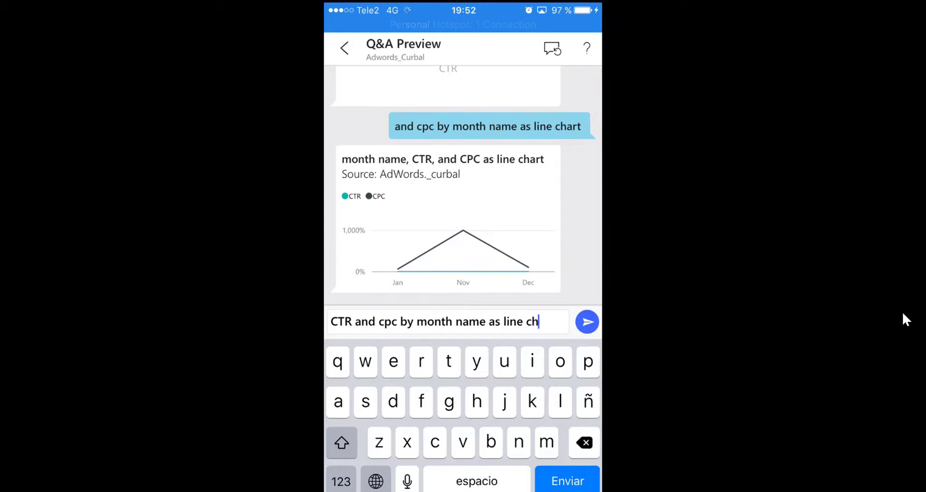
pyautogui.press('BackSpace')
pyautogui.write('bar')
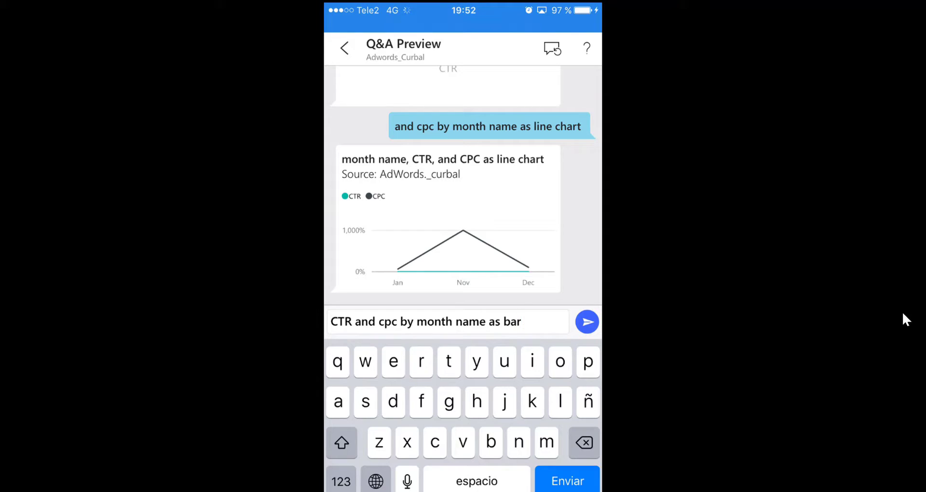
pyautogui.press('Return')
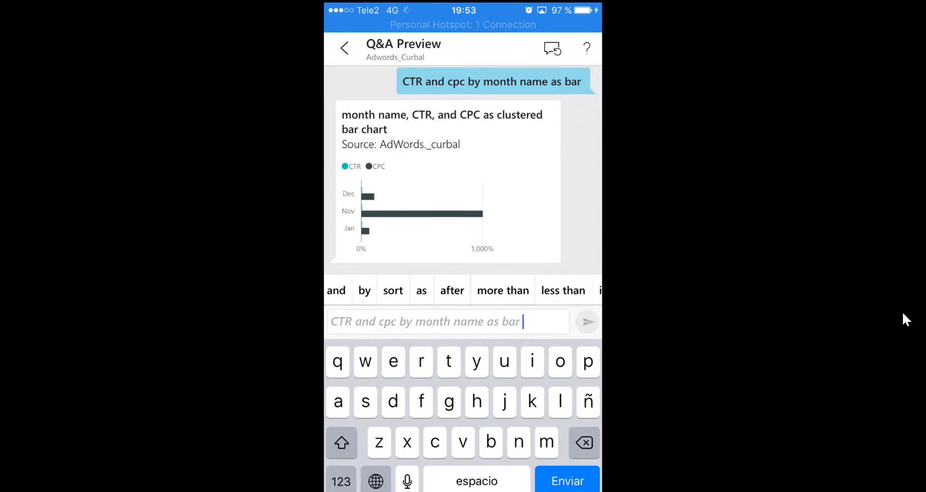
# Ask Q&A for the total cost from the suggestion chip, getting 491 kr.
pyautogui.scroll(10, 463, 266)
pyautogui.hscroll(3, 463, 130)
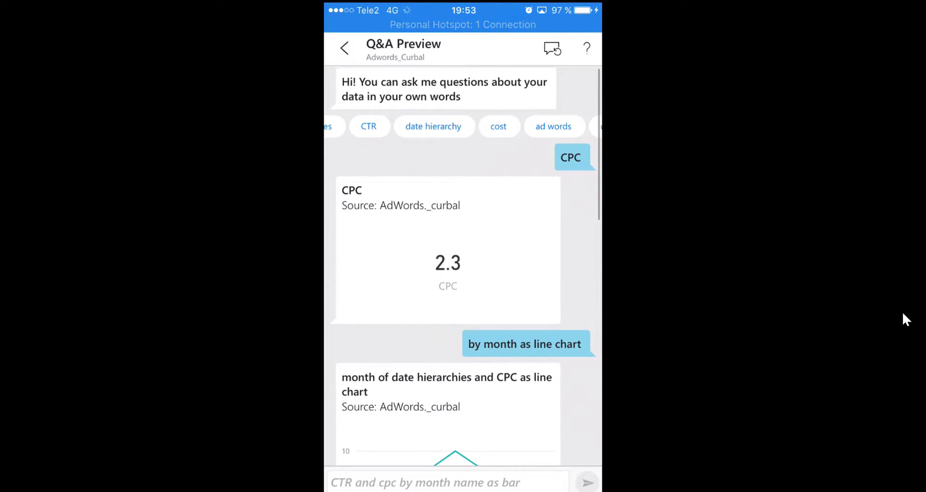
pyautogui.hscroll(3, 463, 129)
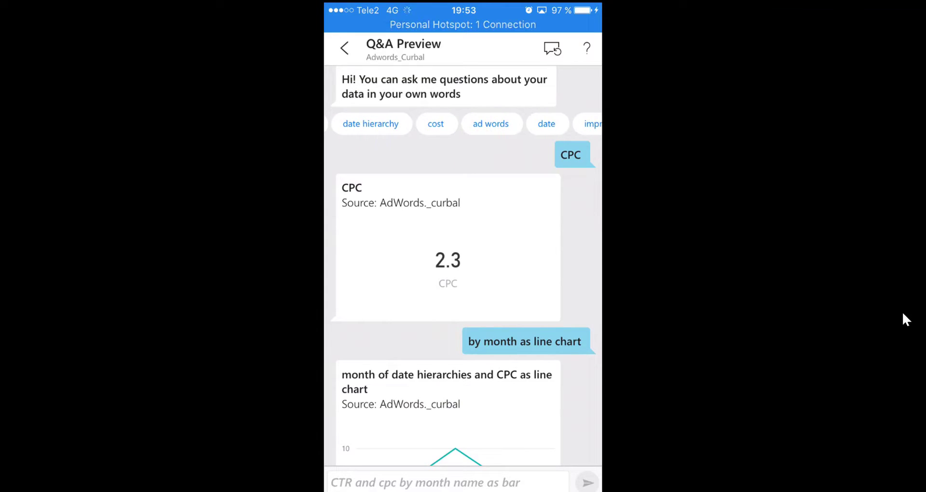
pyautogui.click(436, 124)
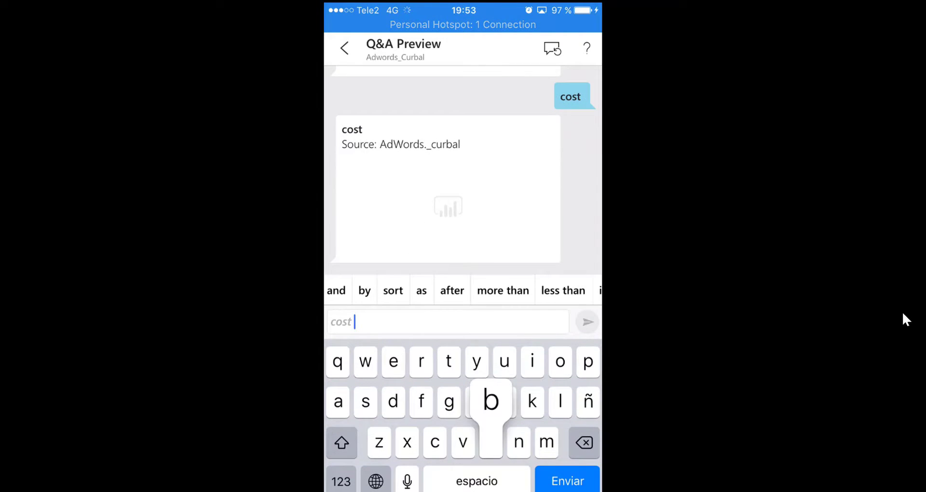
# Ask for cost by week no as a card, showing each week's cost.
pyautogui.write('by week')
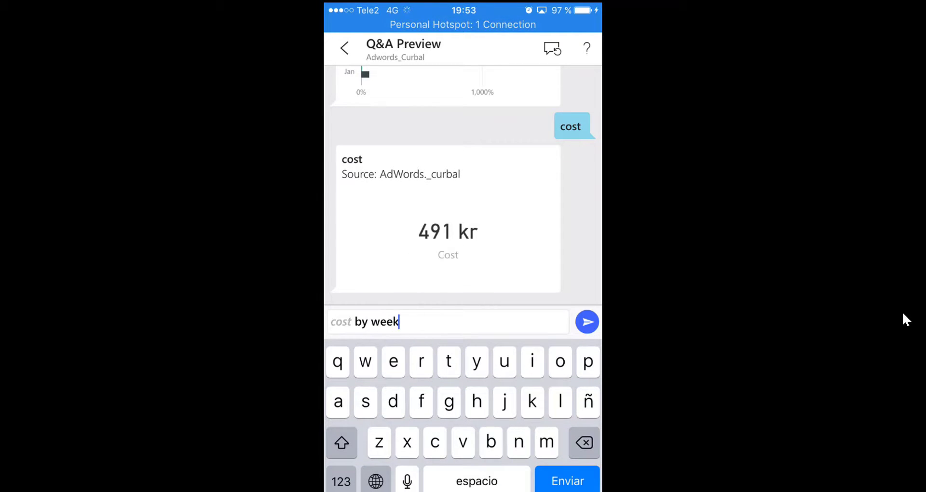
pyautogui.click(410, 289)
pyautogui.write('as')
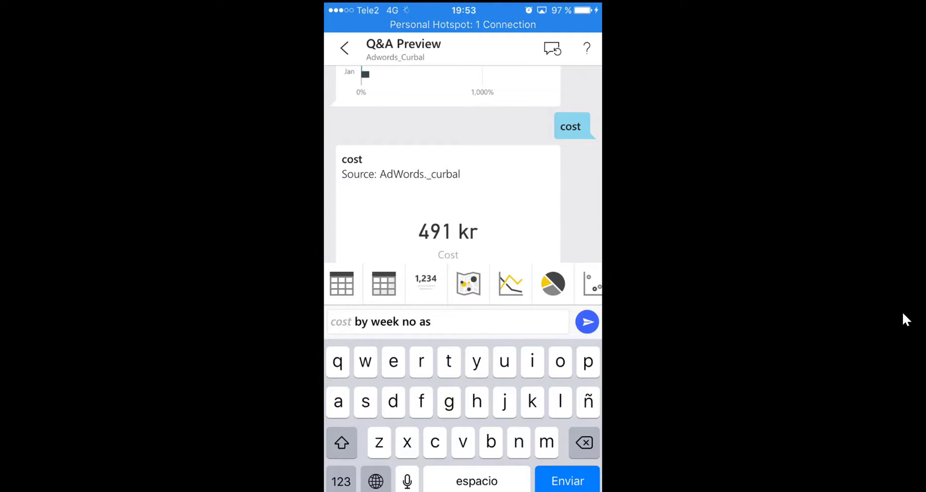
pyautogui.write('card')
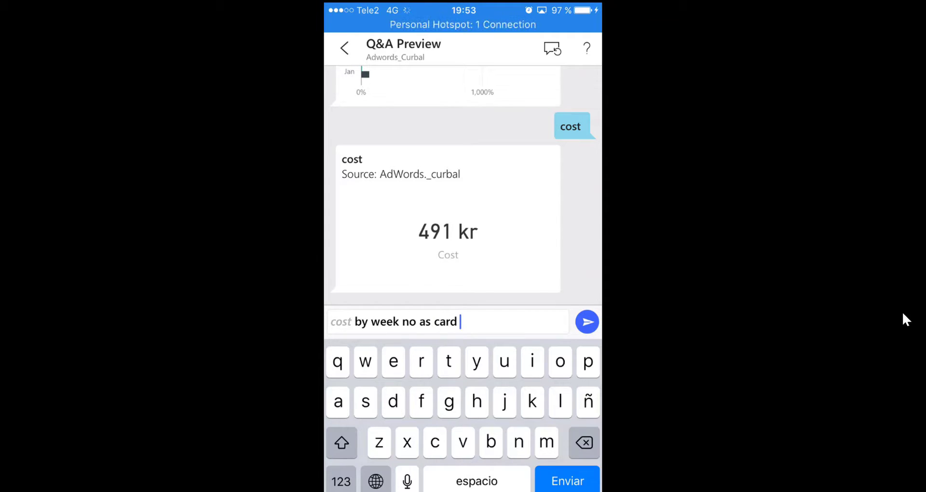
pyautogui.press('Return')
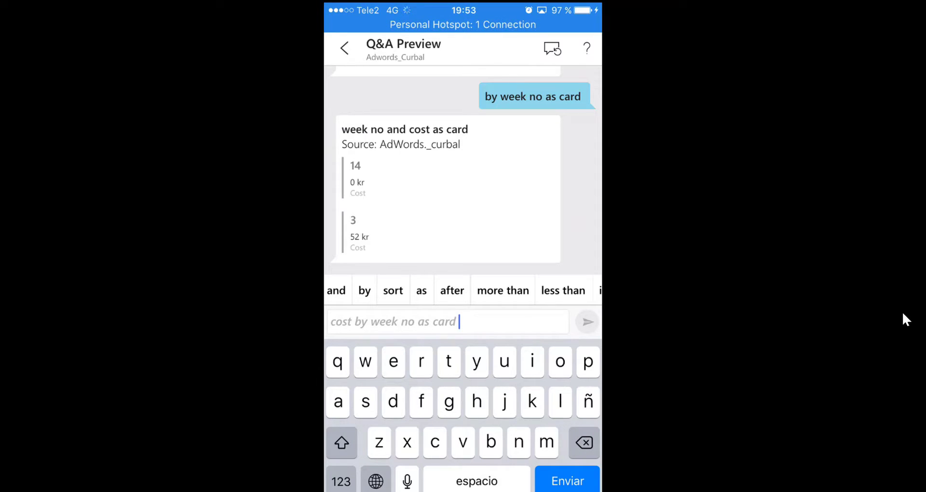
# Erase the previous cost-by-week question from the Q&A field.
pyautogui.press('BackSpace')
pyautogui.press('BackSpace')
pyautogui.press('BackSpace')
pyautogui.press('BackSpace')
pyautogui.press('BackSpace')
pyautogui.press('BackSpace')
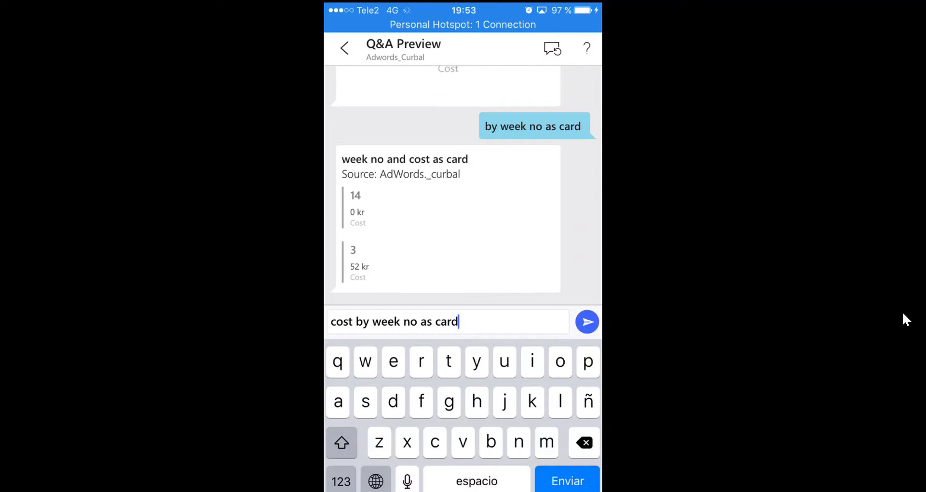
pyautogui.press('BackSpace')
pyautogui.press('BackSpace')
pyautogui.press('BackSpace')
pyautogui.press('BackSpace')
pyautogui.press('BackSpace')
pyautogui.press('BackSpace')
pyautogui.press('BackSpace')
pyautogui.press('BackSpace')
pyautogui.press('BackSpace')
pyautogui.press('BackSpace')
pyautogui.press('BackSpace')
pyautogui.press('BackSpace')
pyautogui.press('BackSpace')
pyautogui.press('BackSpace')
pyautogui.press('BackSpace')
pyautogui.press('BackSpace')
pyautogui.press('BackSpace')
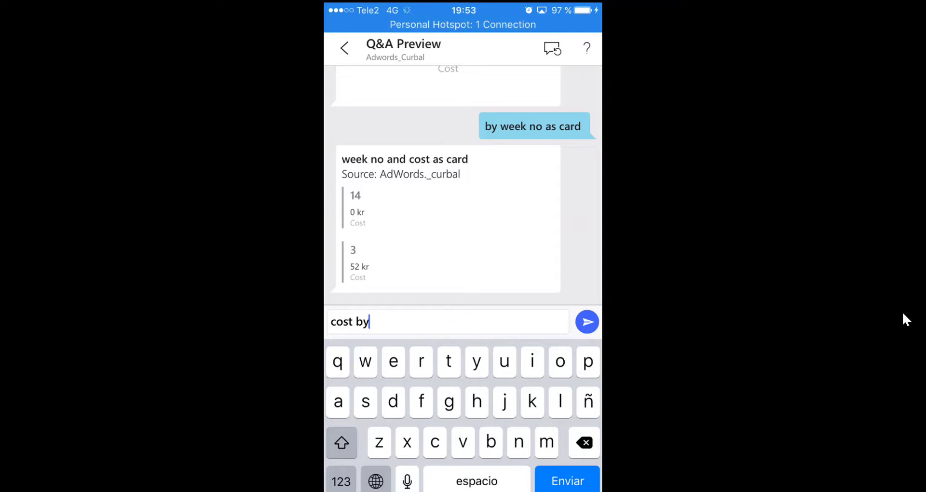
pyautogui.scroll(5, 463, 217)
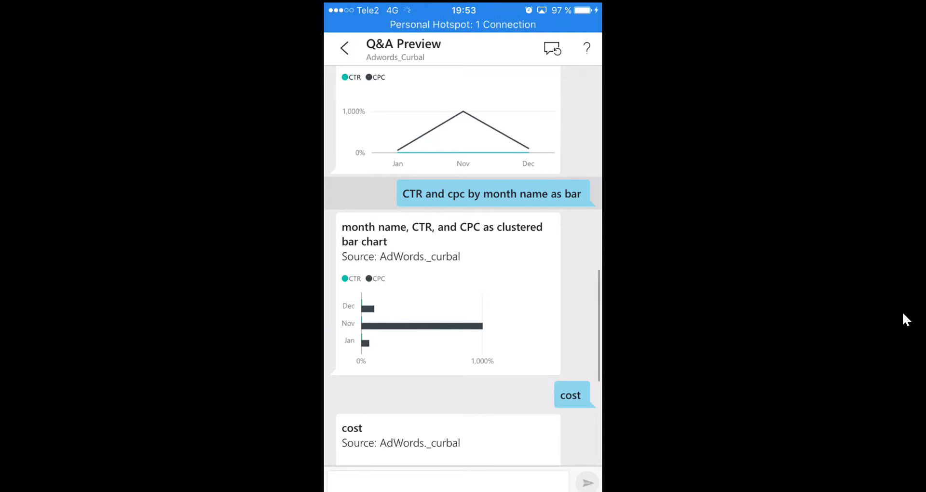
# Ask 'ctr and cpc by month name as combo chart', getting a clustered combo chart.
pyautogui.click(448, 482)
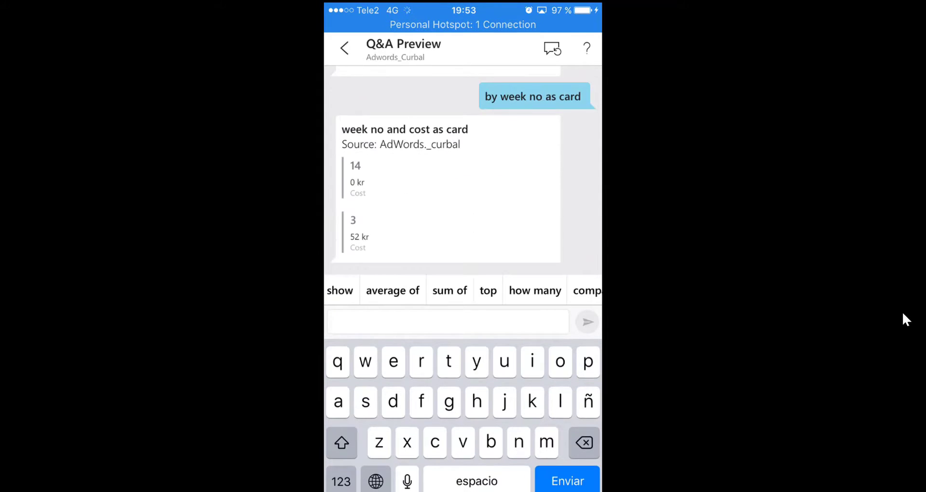
pyautogui.write('ctr')
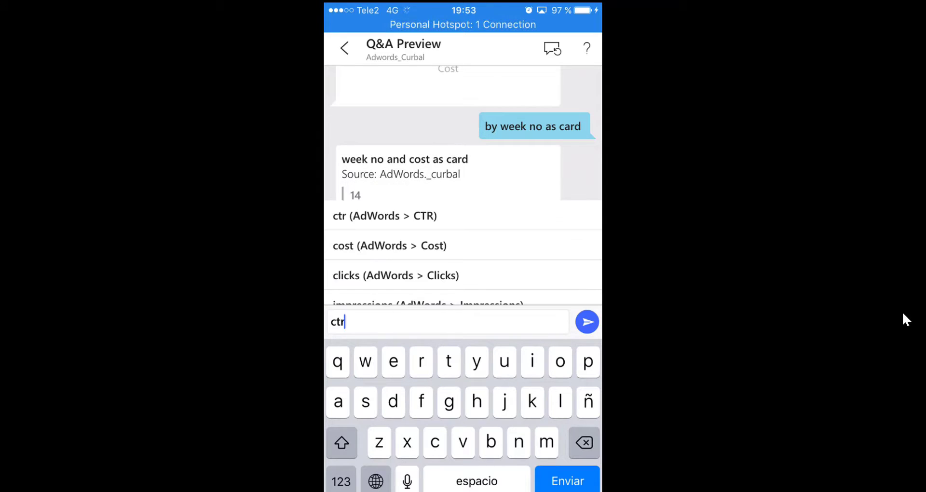
pyautogui.click(385, 216)
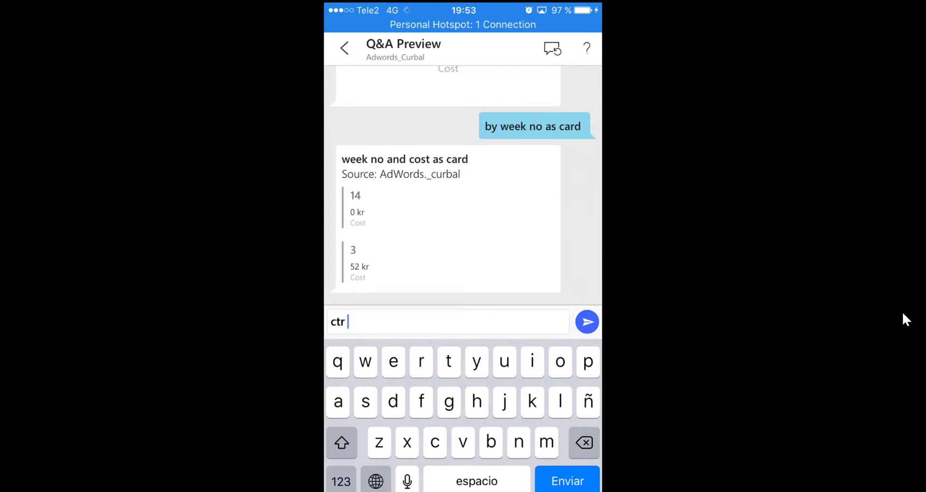
pyautogui.write('abd')
pyautogui.press('BackSpace')
pyautogui.press('BackSpace')
pyautogui.press('BackSpace')
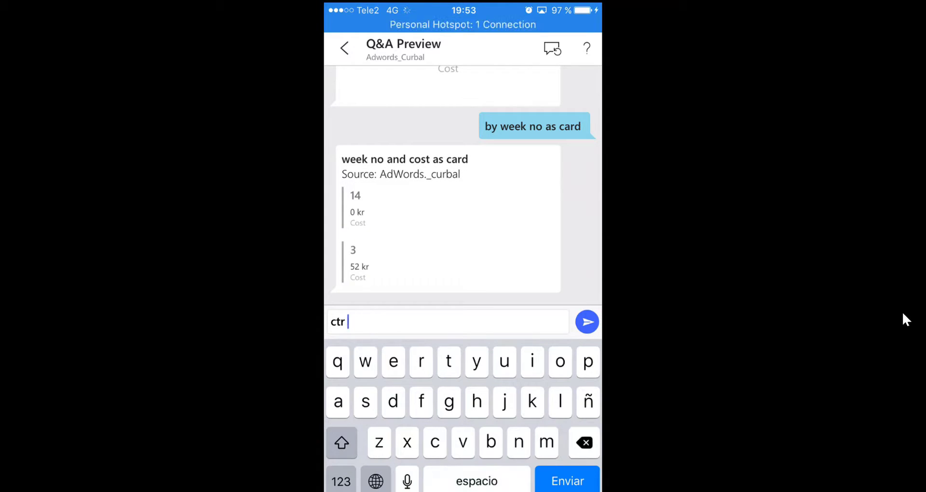
pyautogui.write('bd')
pyautogui.press('BackSpace')
pyautogui.press('BackSpace')
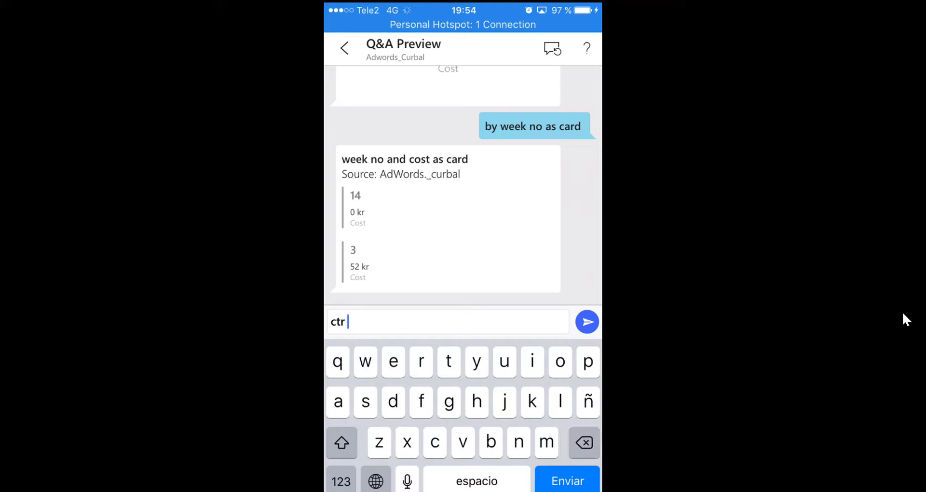
pyautogui.write('and cpc by mo')
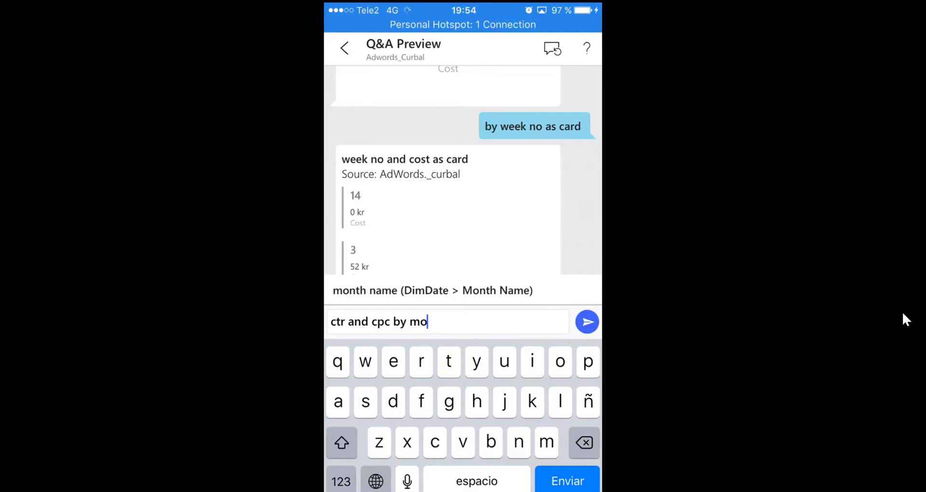
pyautogui.write('nth name ')
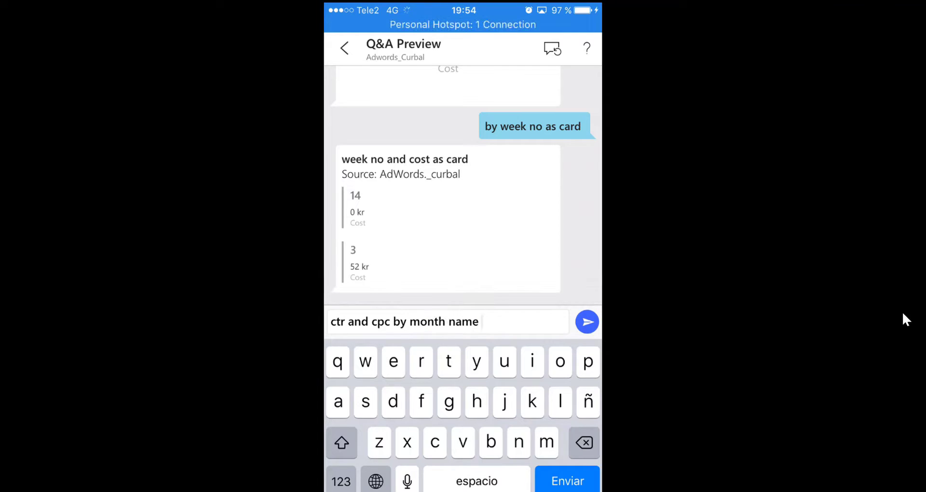
pyautogui.write('as')
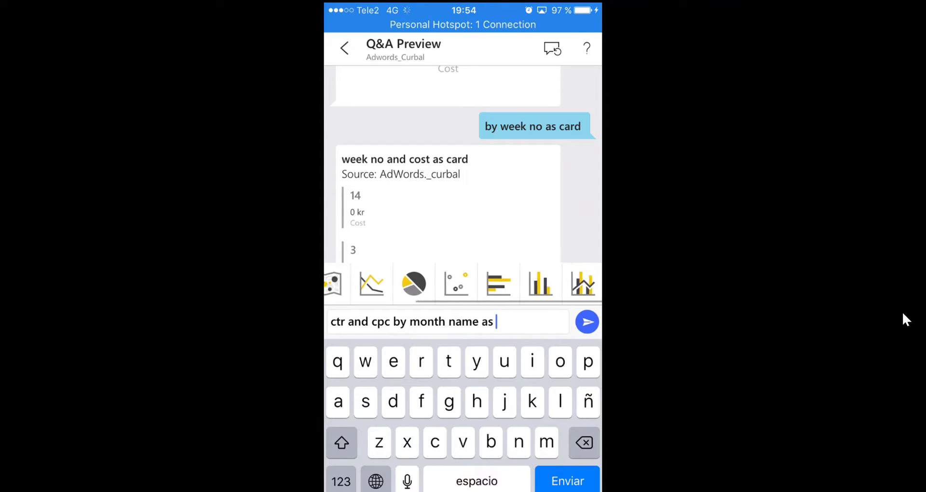
pyautogui.write(' combo chart')
pyautogui.press('Return')
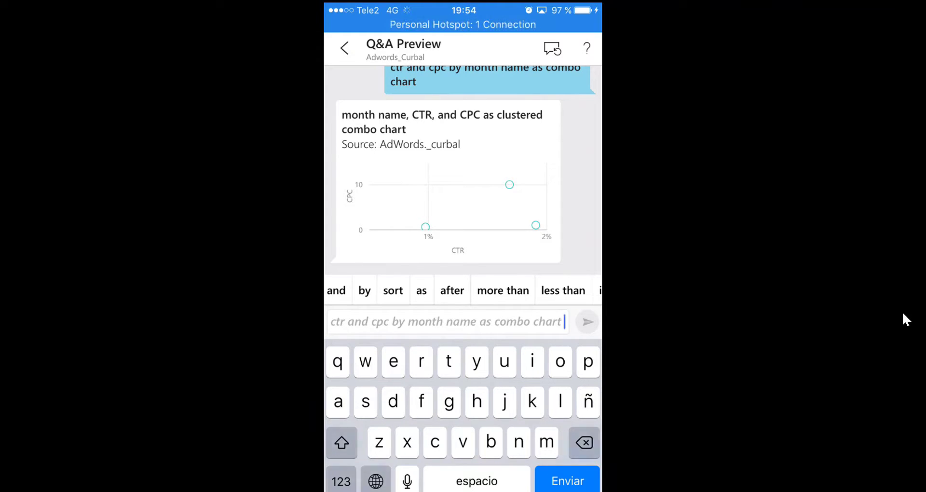
# Retype 'combo chart' and resend the question, which returns 'Sorry, I don't find a good answer'.
pyautogui.press('BackSpace')
pyautogui.press('BackSpace')
pyautogui.press('BackSpace')
pyautogui.press('BackSpace')
pyautogui.press('BackSpace')
pyautogui.press('BackSpace')
pyautogui.press('BackSpace')
pyautogui.press('BackSpace')
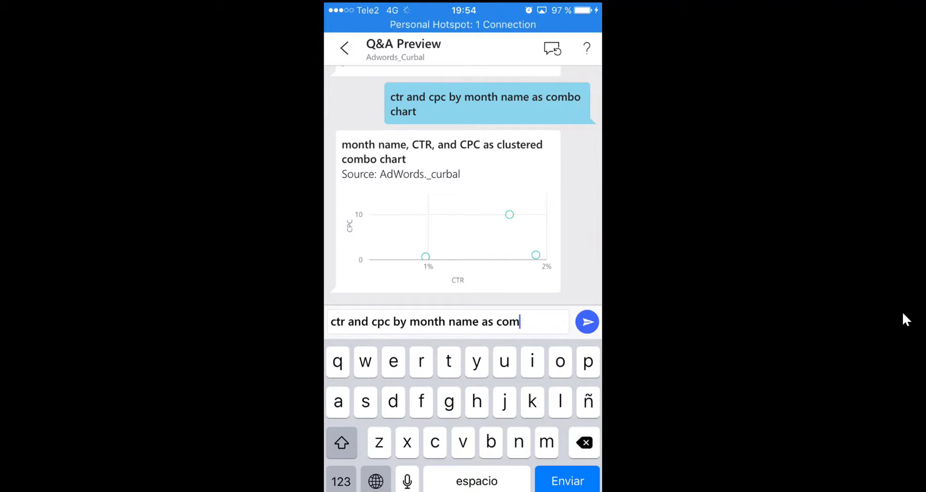
pyautogui.press('BackSpace')
pyautogui.press('BackSpace')
pyautogui.press('BackSpace')
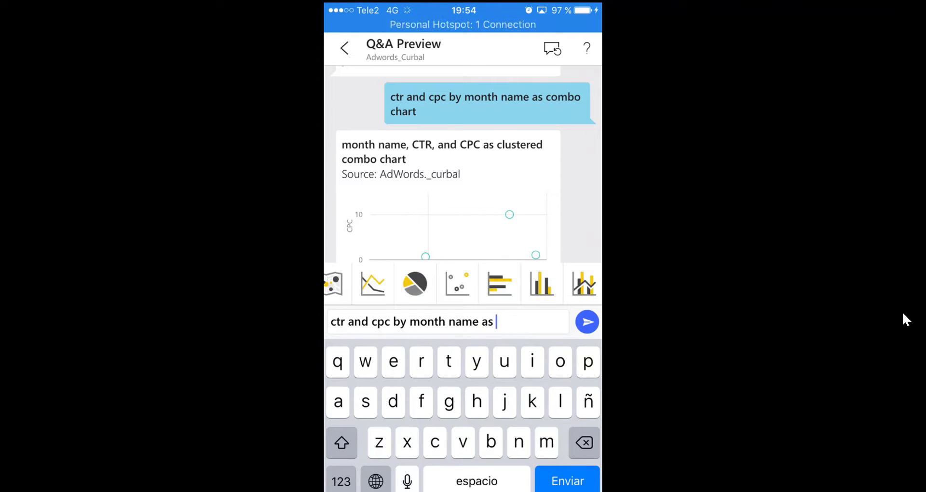
pyautogui.write('combo chart')
pyautogui.press('Return')
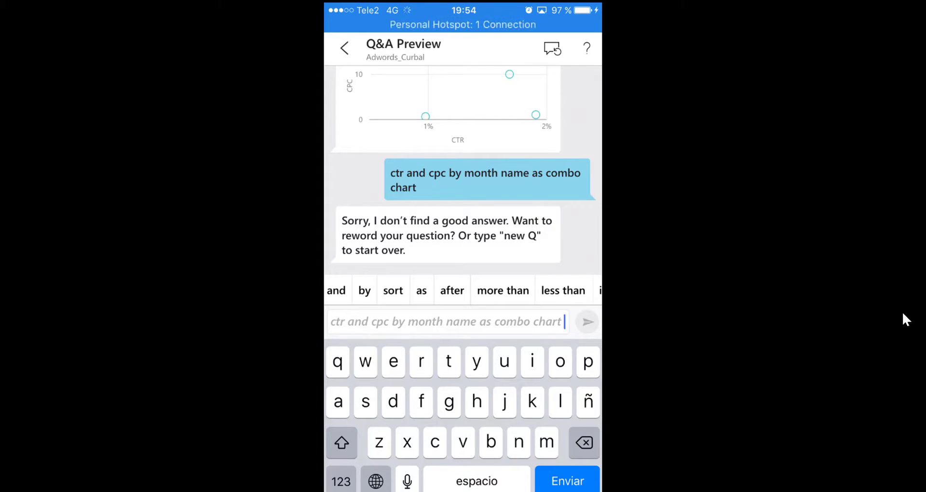
# Replace the old question with a new draft reading 'cost by'.
pyautogui.press('BackSpace')
pyautogui.press('BackSpace')
pyautogui.press('BackSpace')
pyautogui.press('BackSpace')
pyautogui.press('BackSpace')
pyautogui.press('BackSpace')
pyautogui.press('BackSpace')
pyautogui.press('BackSpace')
pyautogui.press('BackSpace')
pyautogui.press('BackSpace')
pyautogui.press('BackSpace')
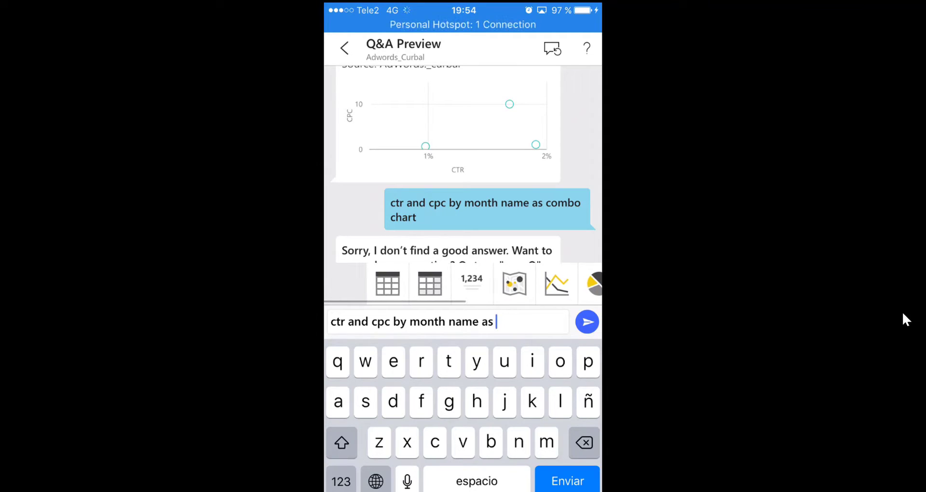
pyautogui.press('BackSpace')
pyautogui.press('BackSpace')
pyautogui.press('BackSpace')
pyautogui.press('BackSpace')
pyautogui.press('BackSpace')
pyautogui.press('BackSpace')
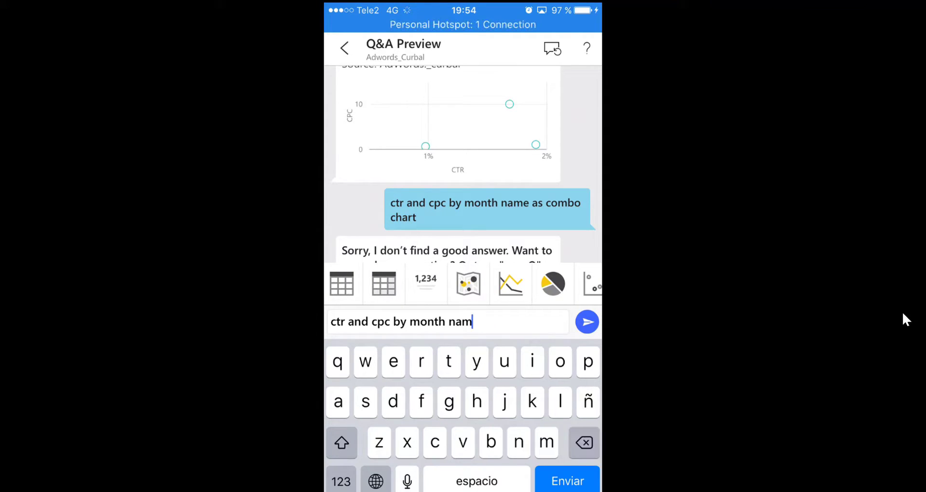
pyautogui.press('BackSpace')
pyautogui.press('BackSpace')
pyautogui.press('BackSpace')
pyautogui.press('BackSpace')
pyautogui.press('BackSpace')
pyautogui.press('BackSpace')
pyautogui.press('BackSpace')
pyautogui.press('BackSpace')
pyautogui.press('BackSpace')
pyautogui.press('BackSpace')
pyautogui.press('BackSpace')
pyautogui.press('BackSpace')
pyautogui.press('BackSpace')
pyautogui.press('BackSpace')
pyautogui.press('BackSpace')
pyautogui.press('BackSpace')
pyautogui.press('BackSpace')
pyautogui.press('BackSpace')
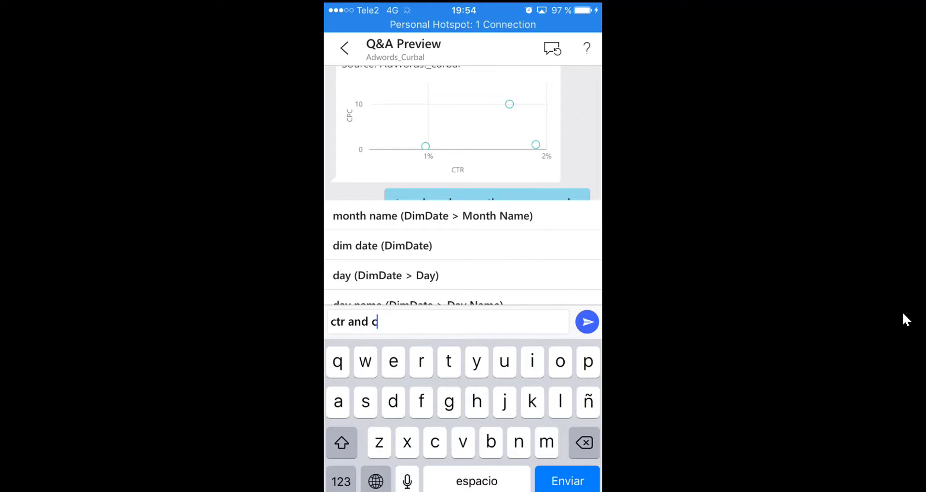
pyautogui.press('BackSpace')
pyautogui.press('BackSpace')
pyautogui.press('BackSpace')
pyautogui.press('BackSpace')
pyautogui.press('BackSpace')
pyautogui.write('cost')
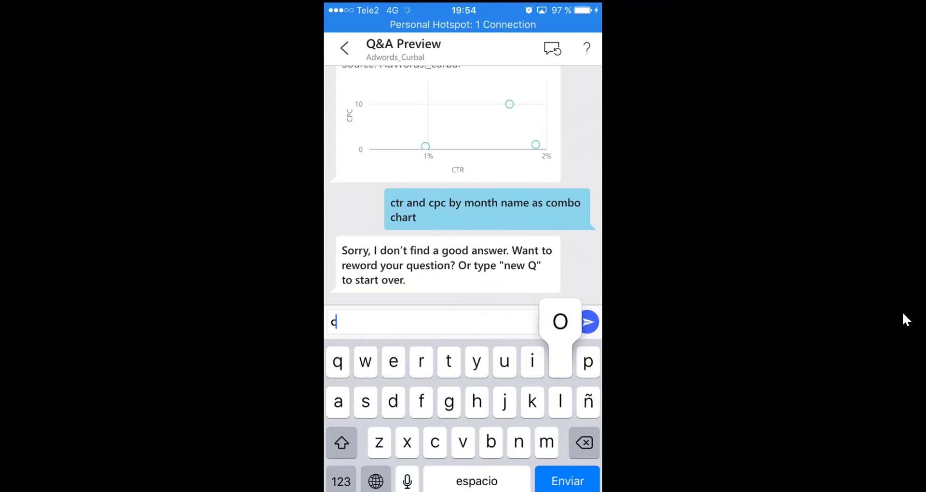
pyautogui.write(' by ')
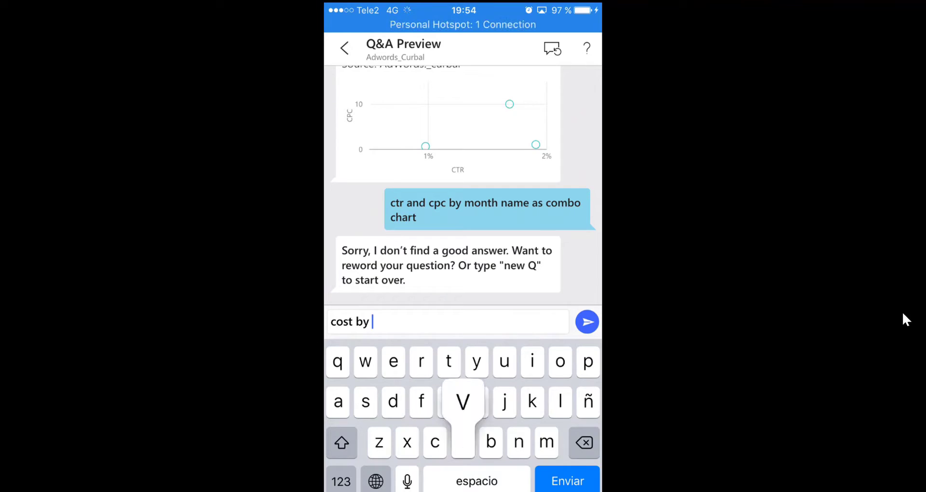
pyautogui.write('coun')
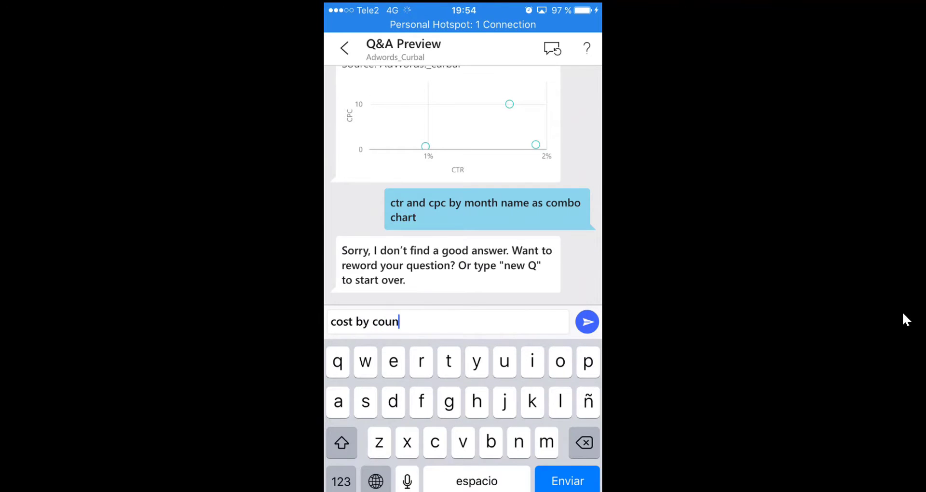
pyautogui.write('try')
pyautogui.press('BackSpace')
pyautogui.press('BackSpace')
pyautogui.press('BackSpace')
pyautogui.press('BackSpace')
pyautogui.press('BackSpace')
pyautogui.press('BackSpace')
pyautogui.press('BackSpace')
pyautogui.scroll(5, 463, 217)
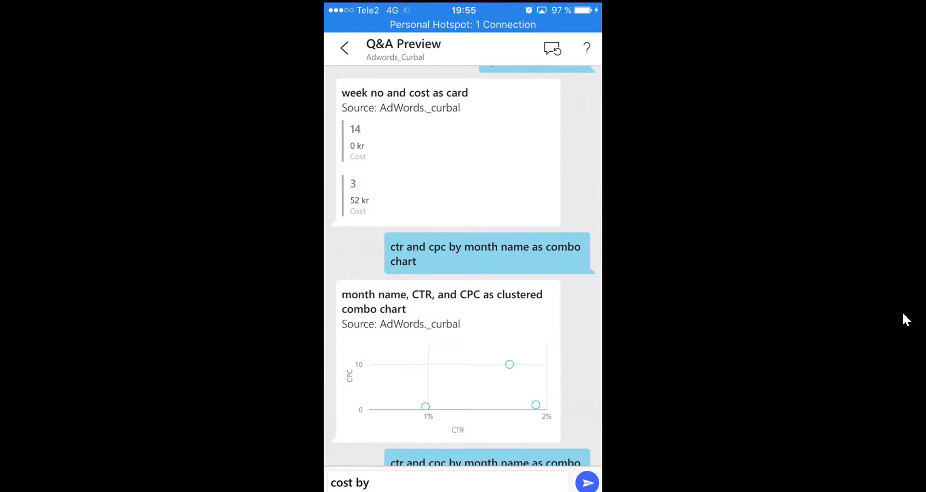
pyautogui.scroll(15, 463, 265)
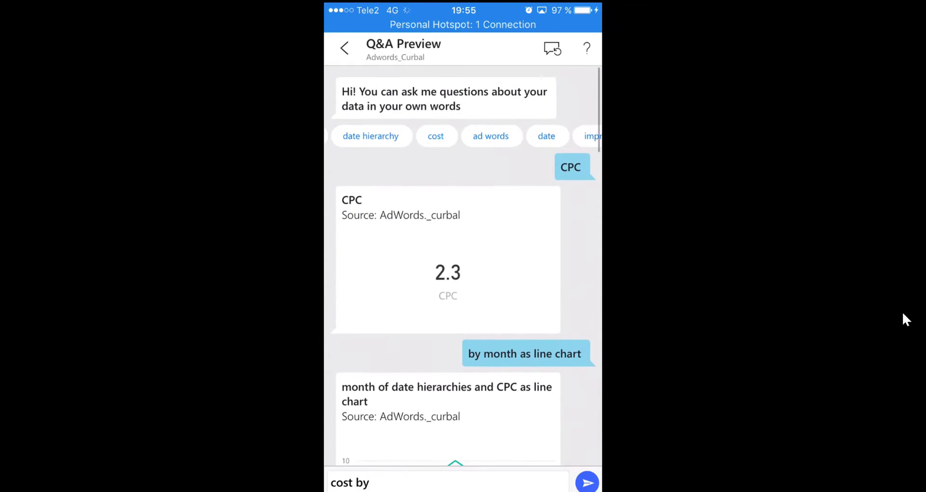
pyautogui.scroll(-15, 463, 265)
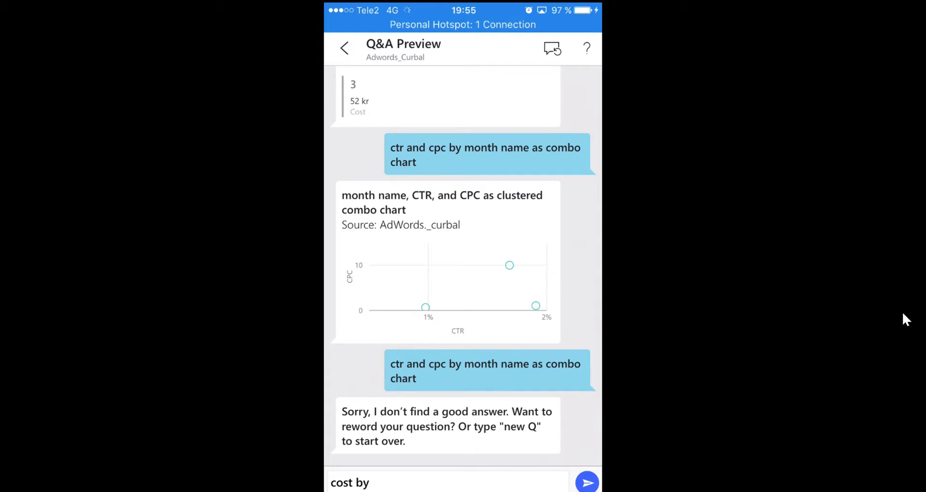
pyautogui.scroll(10, 463, 266)
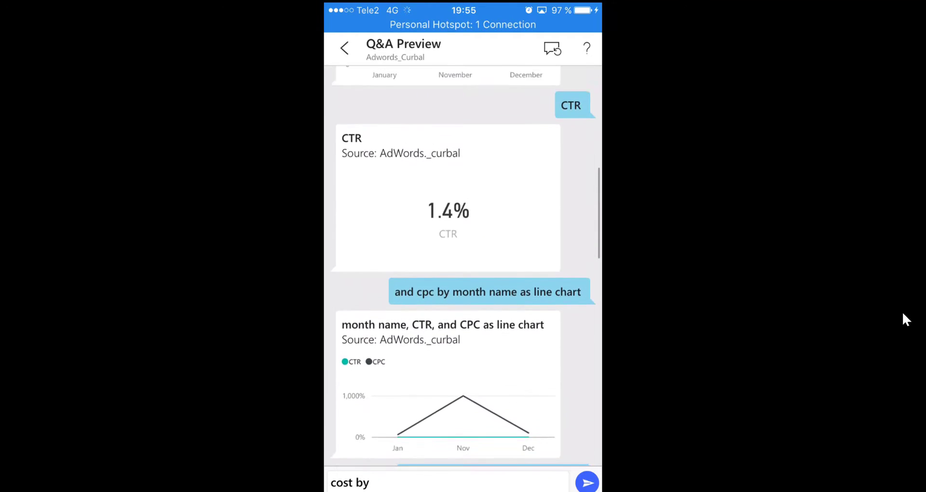
pyautogui.scroll(6, 463, 265)
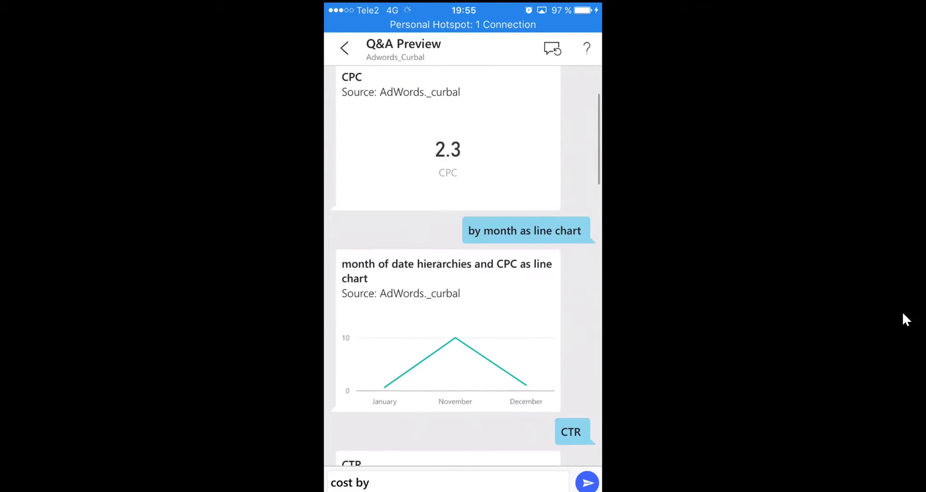
pyautogui.scroll(3, 463, 266)
pyautogui.scroll(-7, 463, 265)
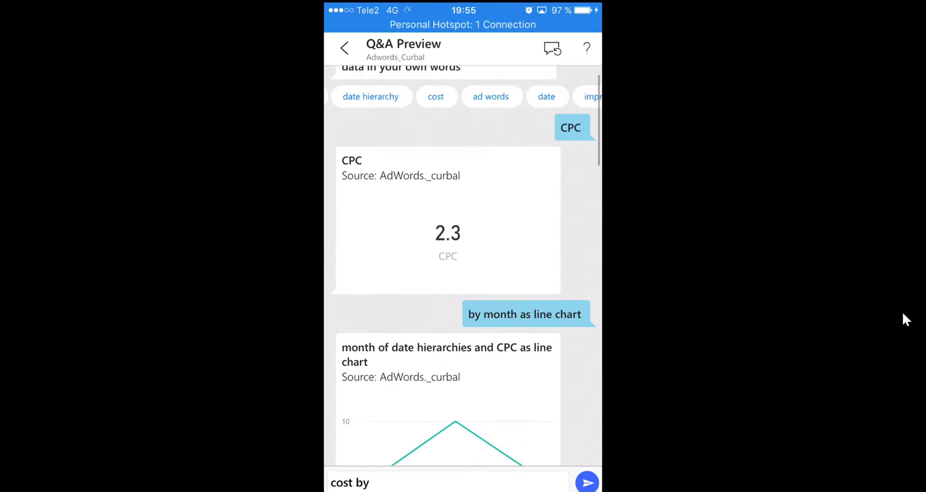
pyautogui.scroll(-3, 463, 265)
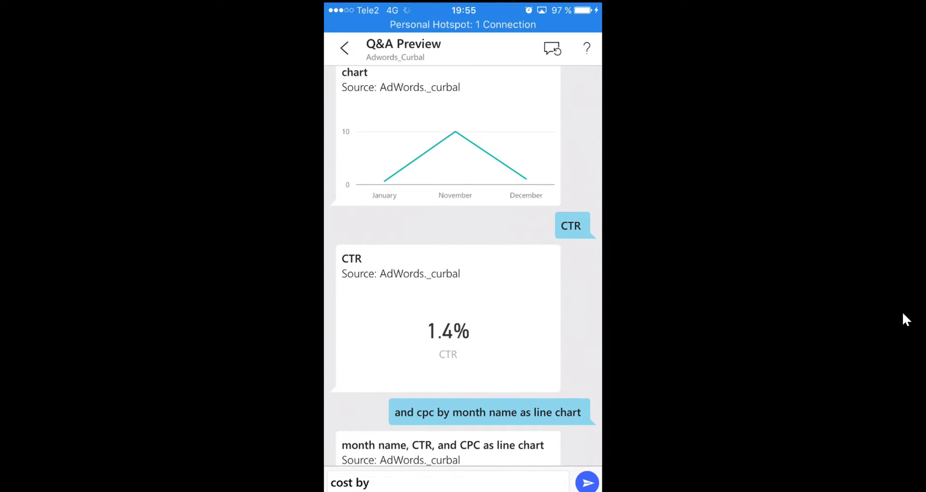
pyautogui.scroll(-10, 463, 265)
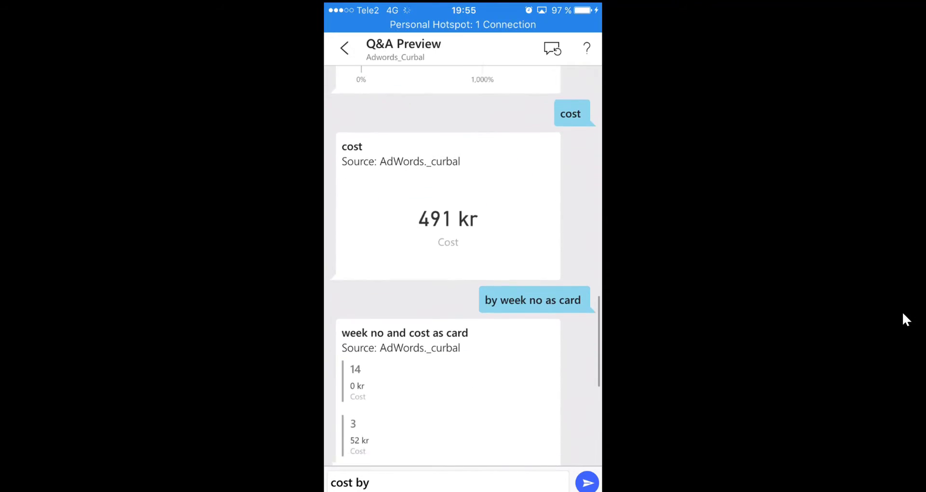